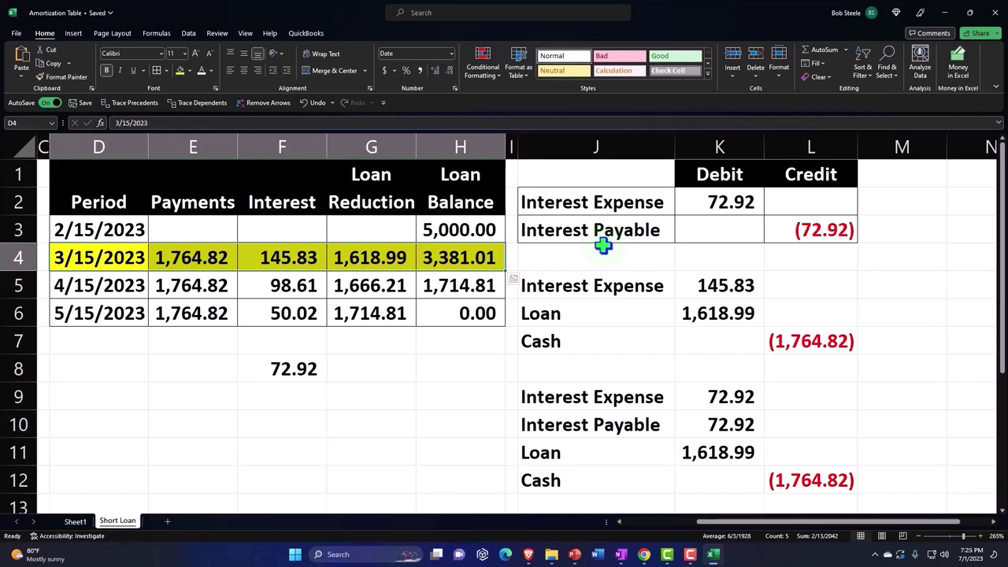
Step: In Excel, check the formula behind the 72.92 credit and the payment entry rows J5:L7, then leave Excel
left_click(791, 235)
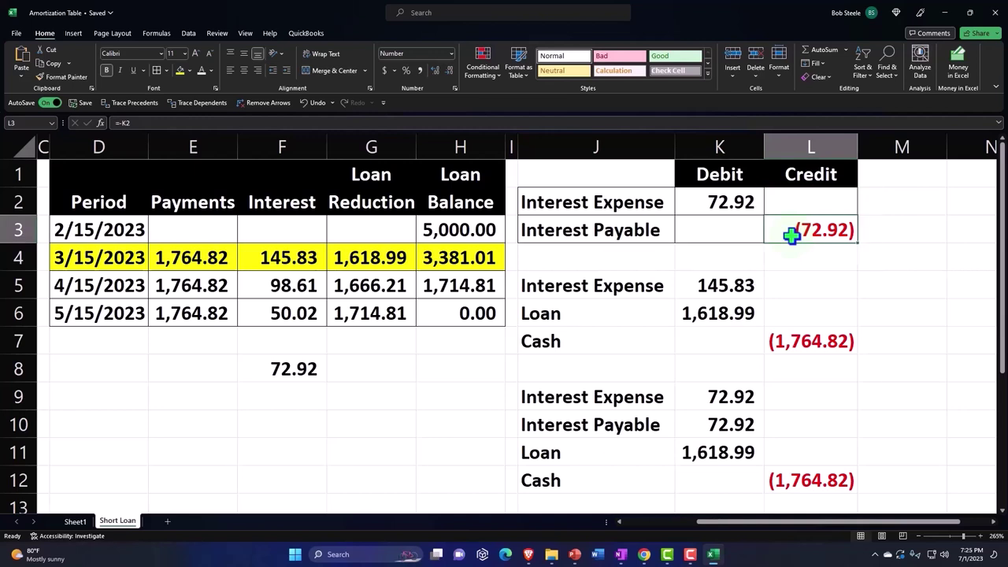
left_click_drag(627, 286, 789, 345)
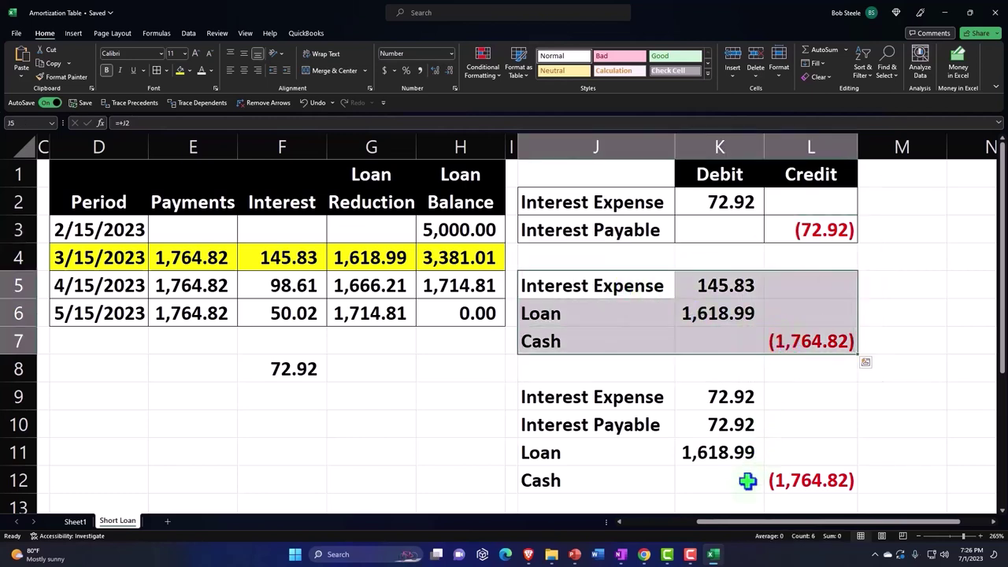
left_click(713, 555)
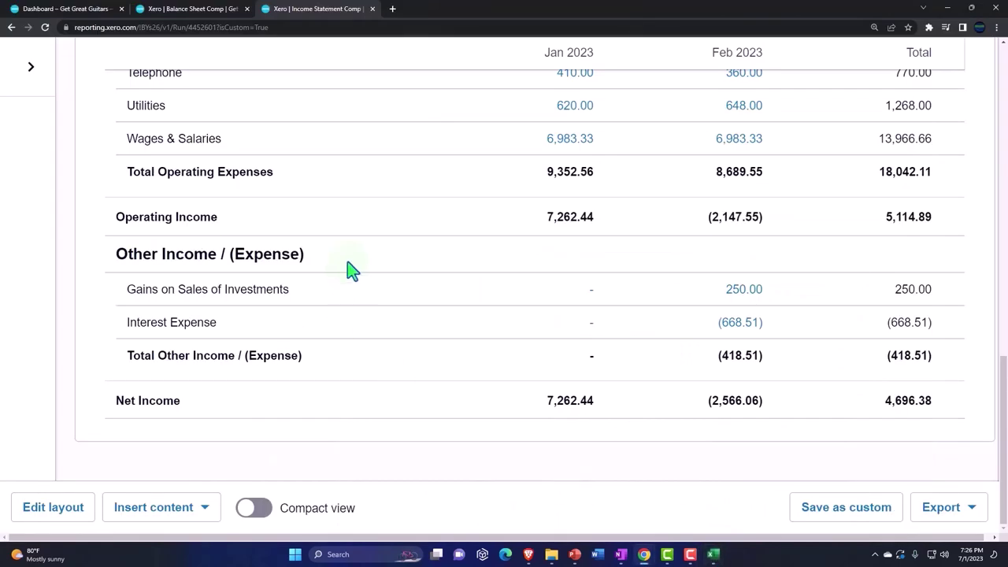
scroll(349, 277, "up", 3)
scroll(349, 277, "up", 2)
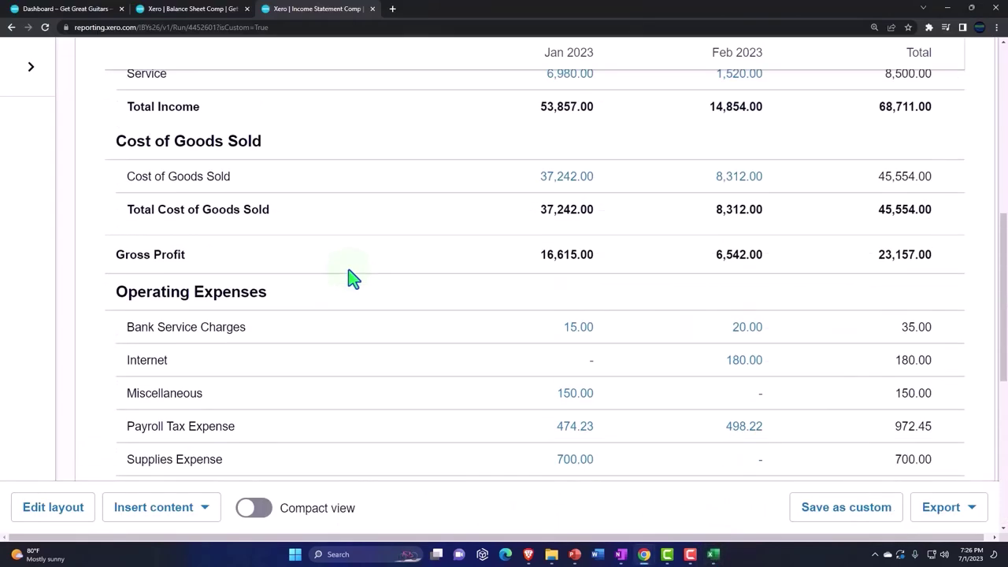
scroll(349, 276, "up", 3)
Step: Open Xero's Balance Sheet Comp report from the Dashboard and scroll through its assets
left_click(84, 16)
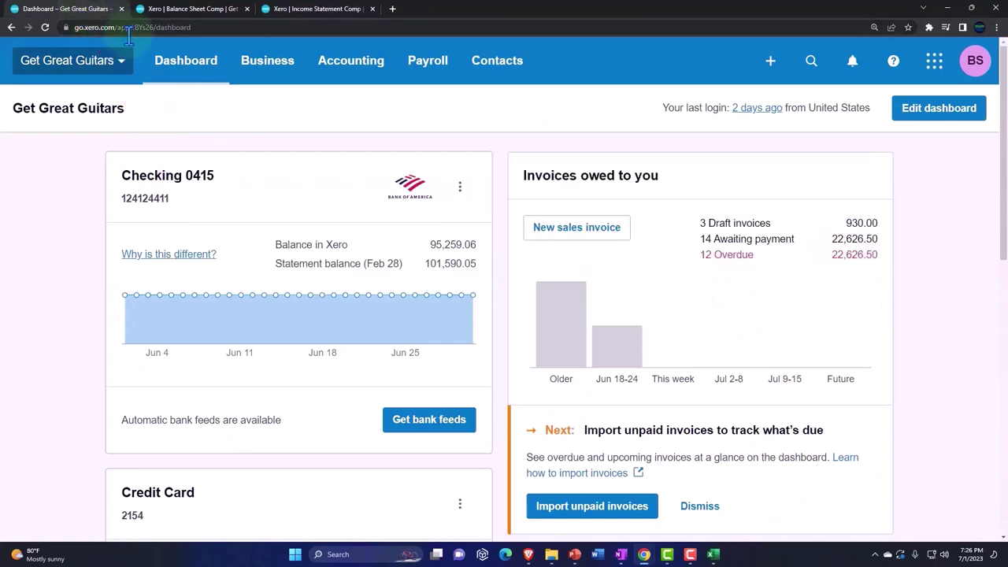
left_click(343, 71)
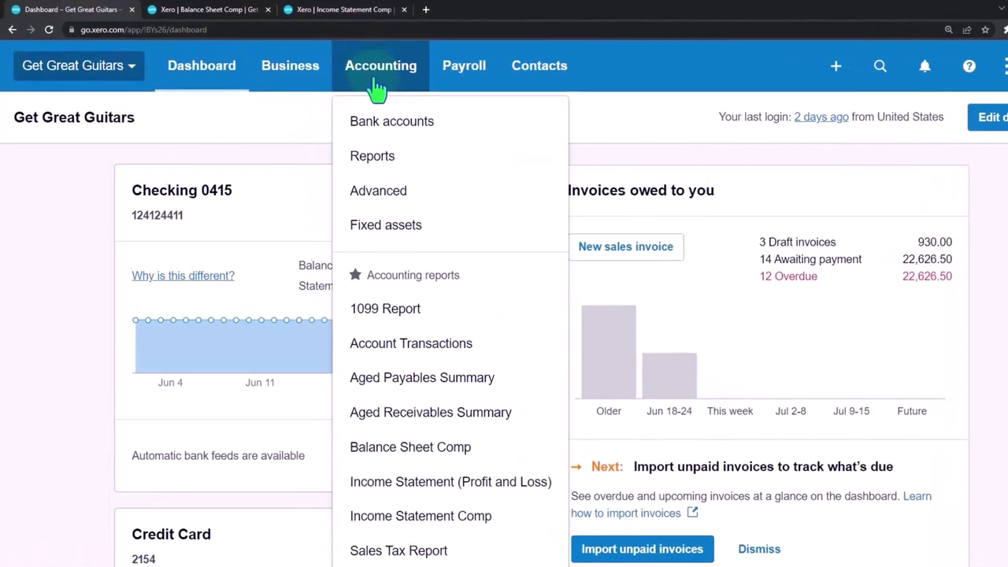
left_click(426, 465)
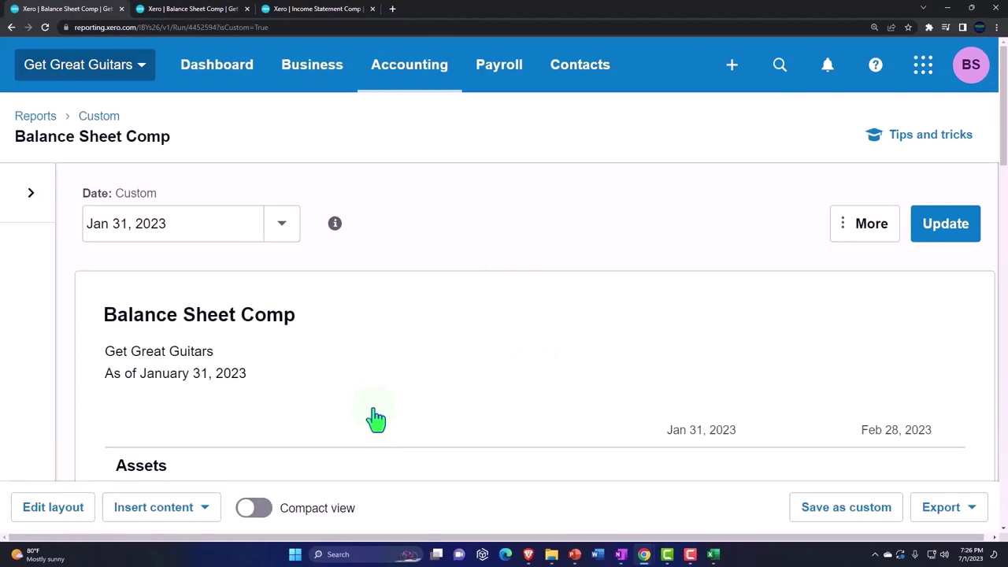
scroll(375, 418, "down", 3)
scroll(373, 409, "down", 3)
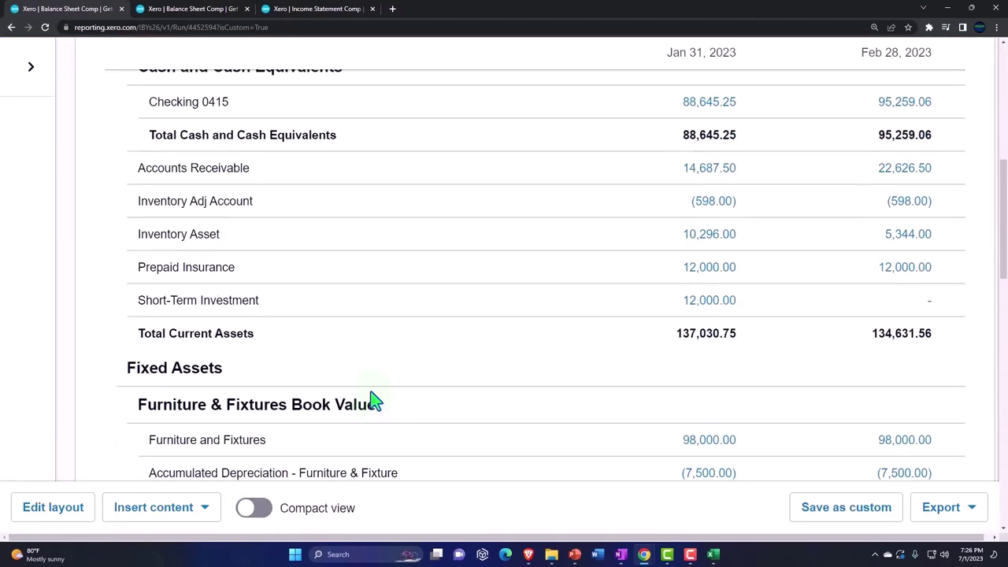
scroll(218, 202, "down", 3)
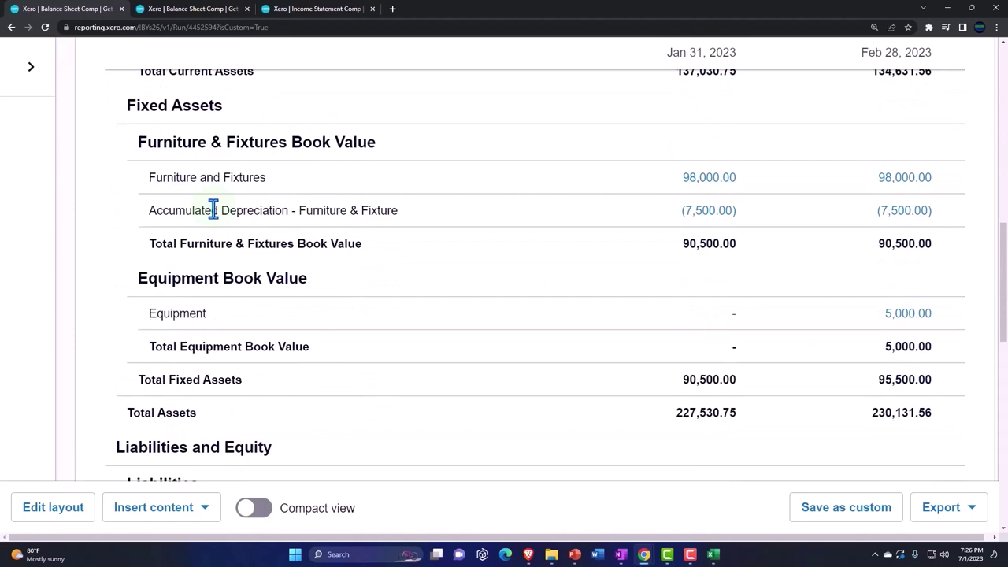
scroll(213, 209, "down", 2)
scroll(219, 244, "up", 2)
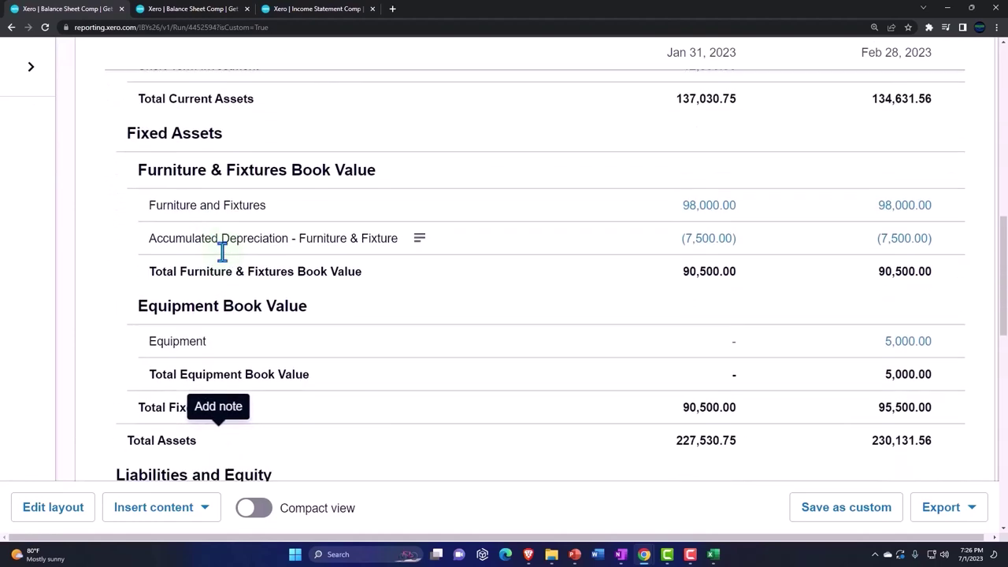
scroll(223, 252, "down", 4)
scroll(225, 259, "down", 2)
scroll(220, 260, "down", 1)
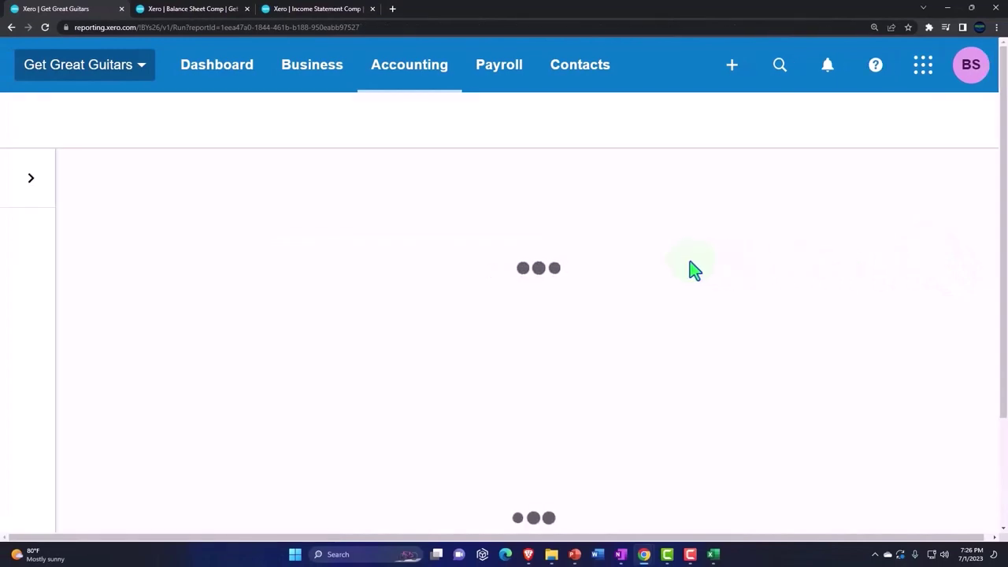
Step: Open manual journal #146 from the 72.92 credit and choose Journal Options > Edit
scroll(693, 269, "down", 1)
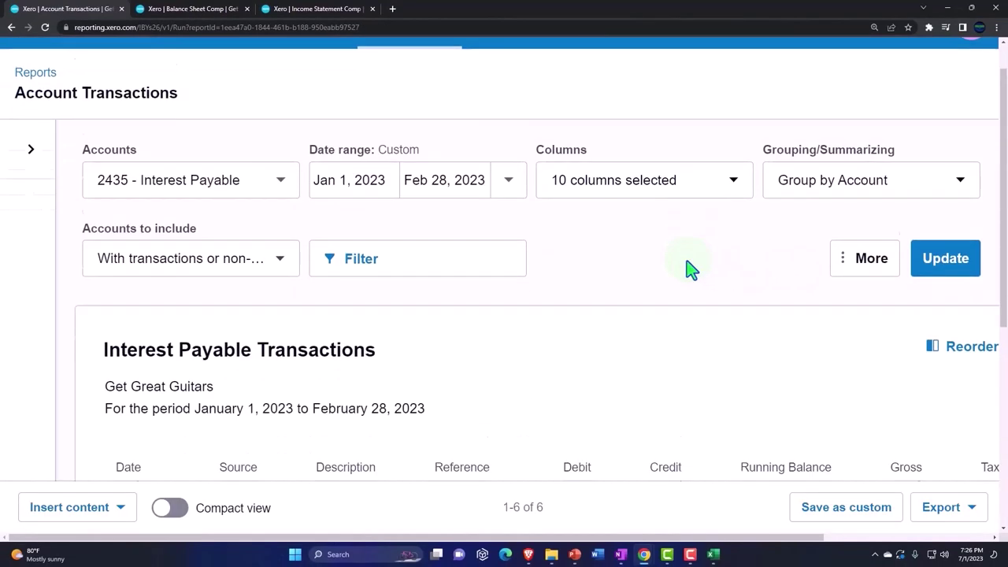
scroll(692, 269, "down", 3)
scroll(688, 270, "down", 1)
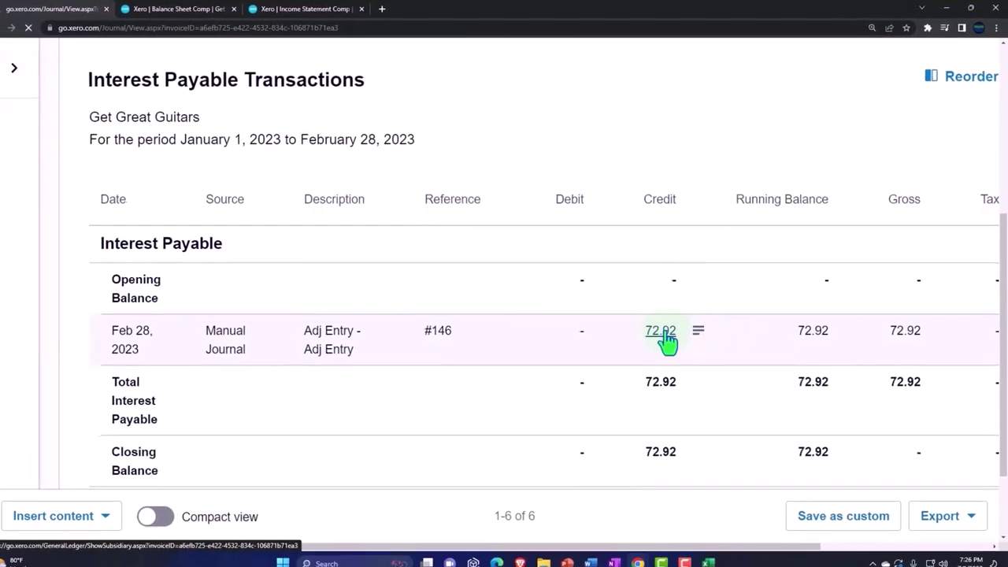
left_click(640, 353)
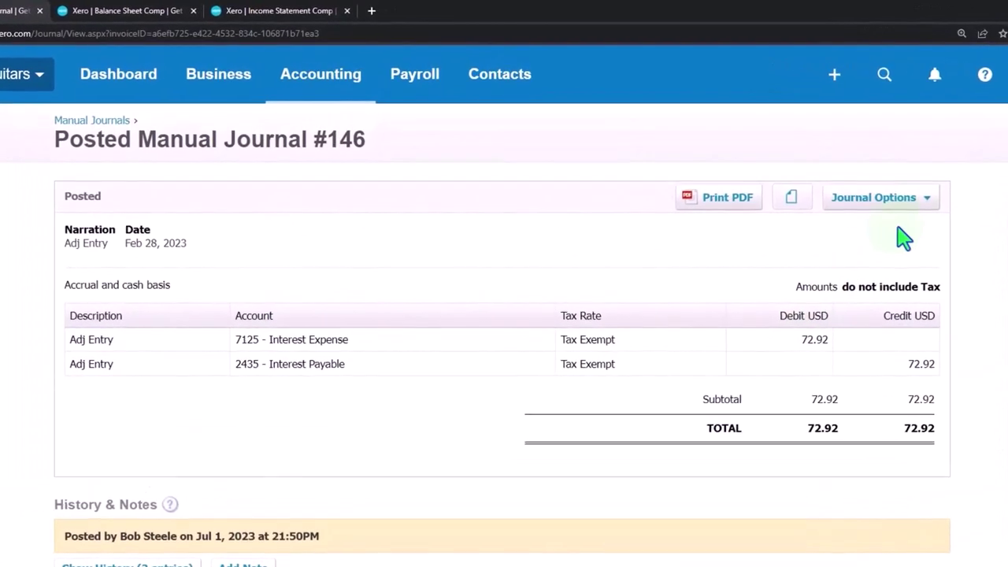
left_click(928, 204)
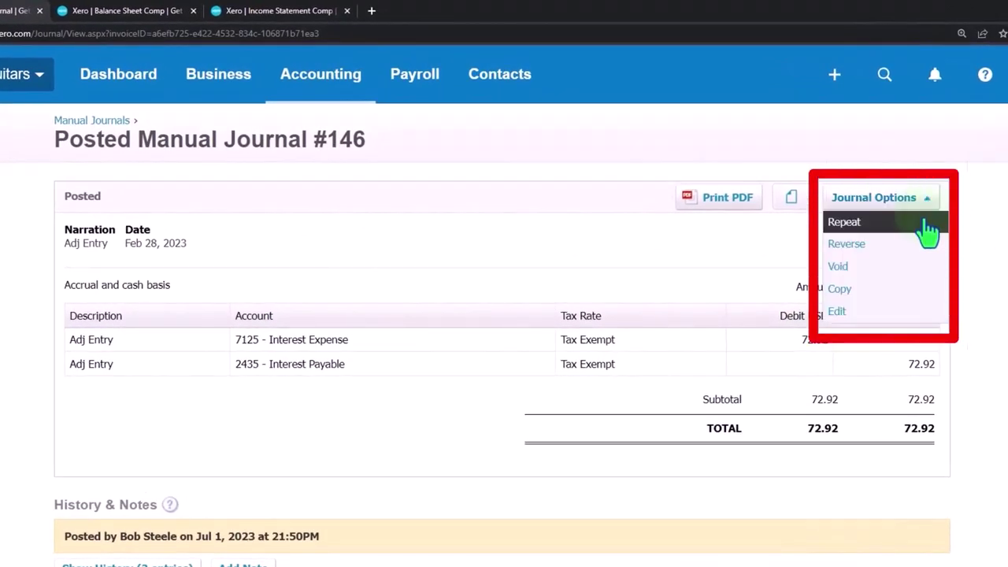
left_click(866, 314)
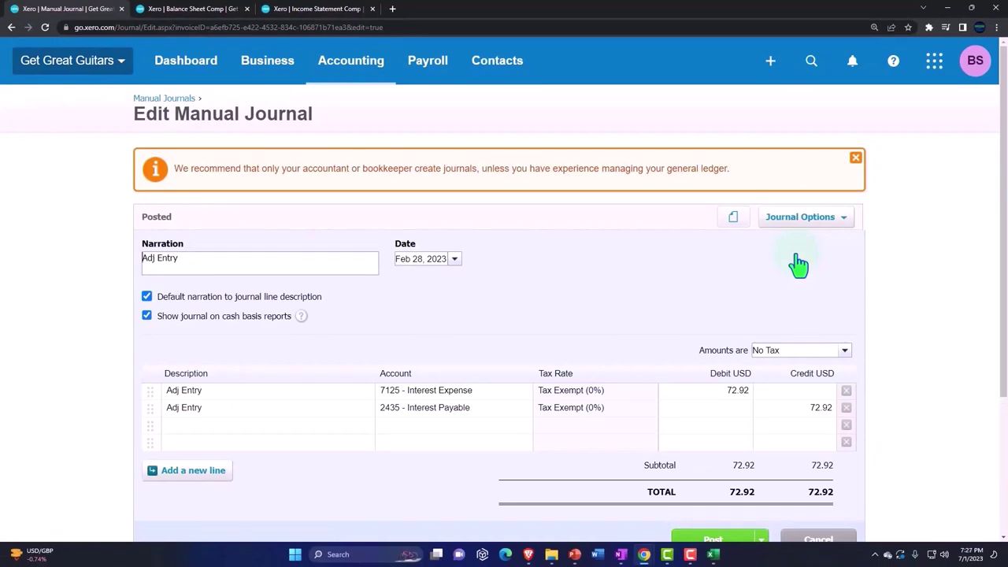
Step: Scroll through journal #146's lines, then bring back the Excel amortization table
scroll(797, 262, "down", 1)
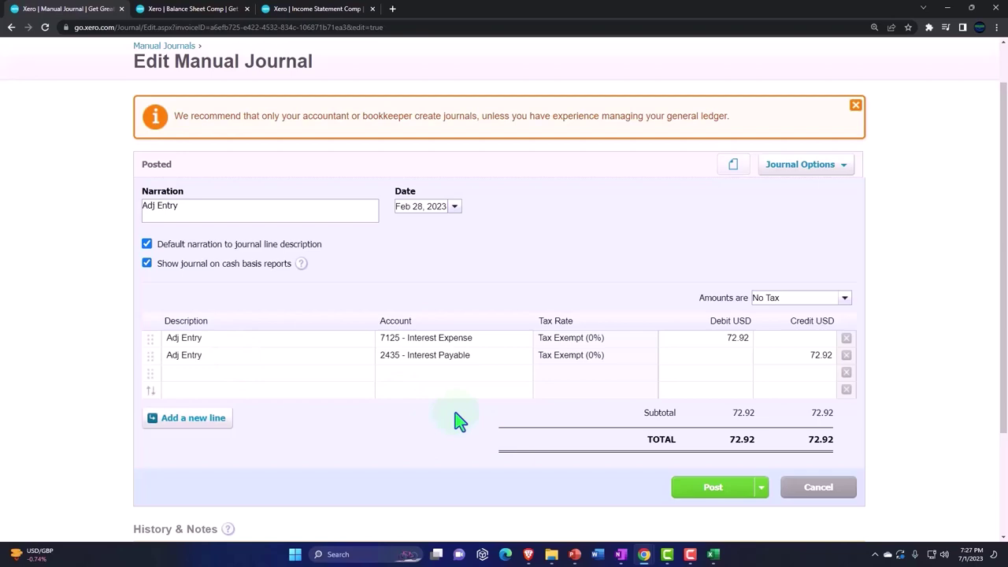
left_click(713, 554)
Step: Clear the old selection and step through the first entry's cells to the Interest Expense label in J2
left_click(748, 325)
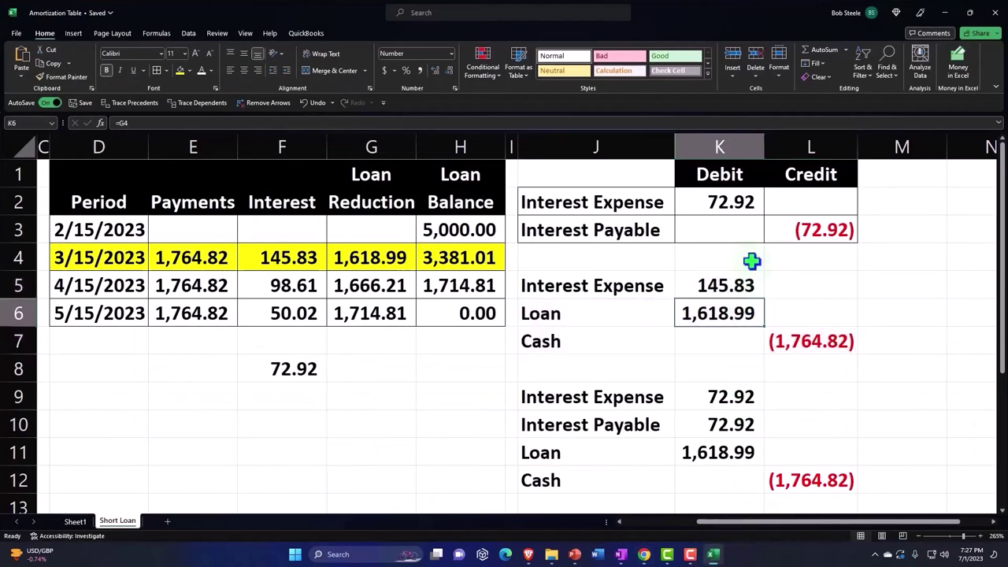
left_click(753, 208)
key("Right")
key("Right")
key("Right")
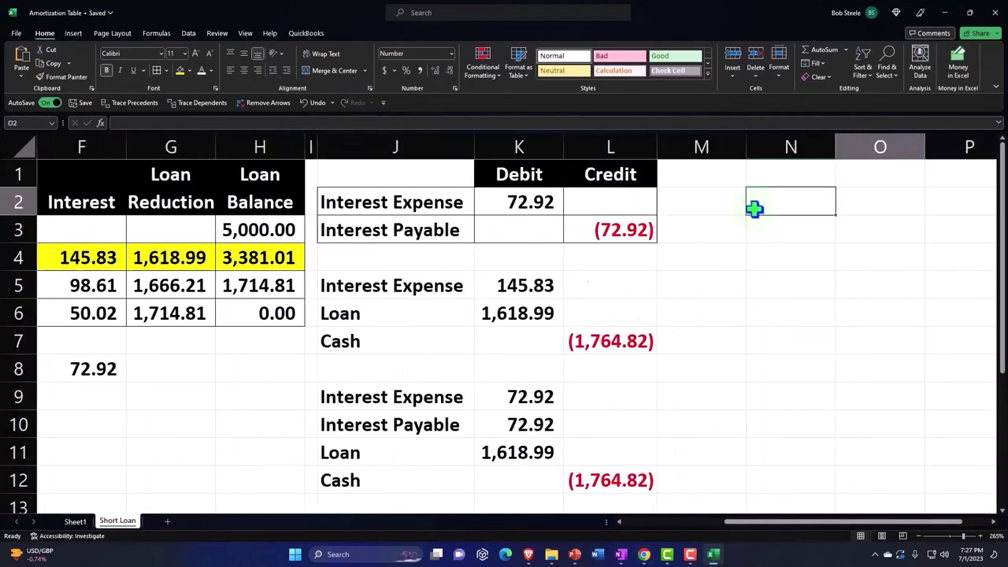
key("Right")
key("Right")
key("Right")
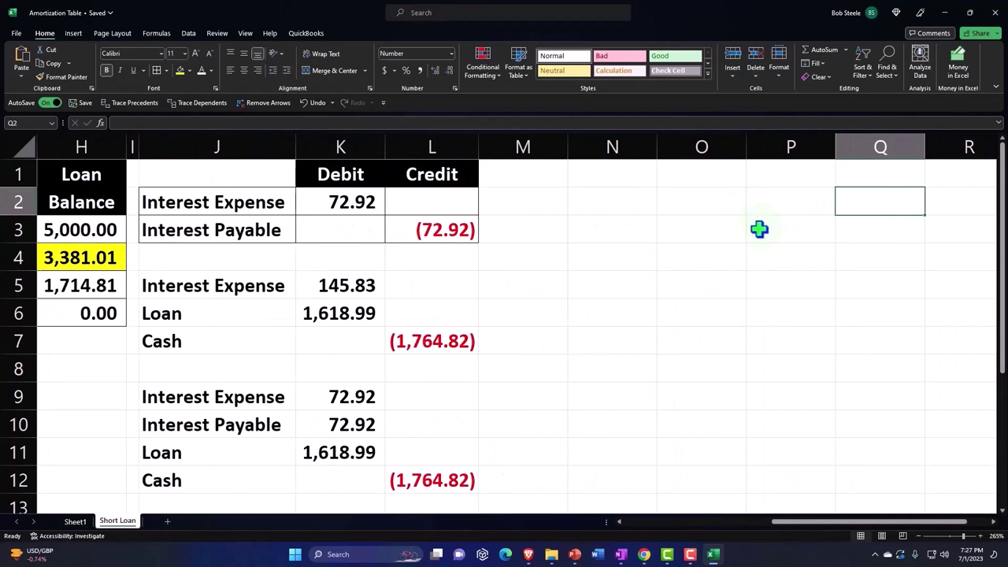
left_click(252, 200)
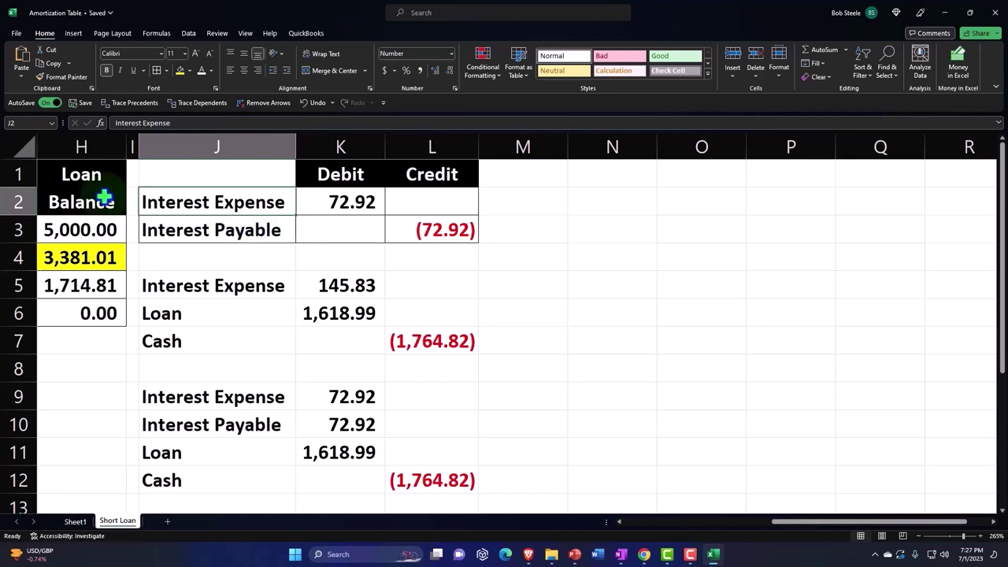
Step: Copy column I's narrow spacer formatting onto column M and widen column N
left_click(132, 143)
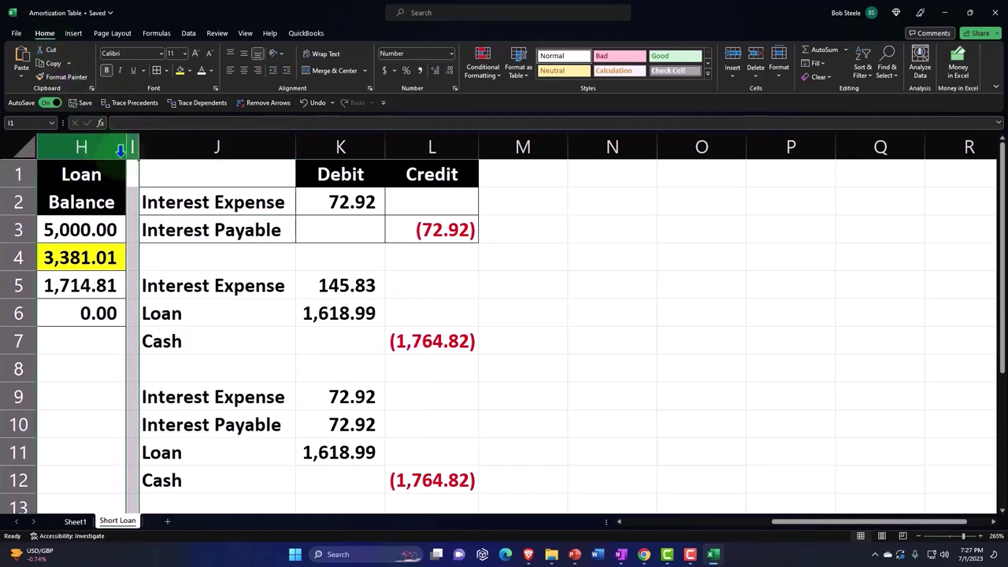
left_click(53, 76)
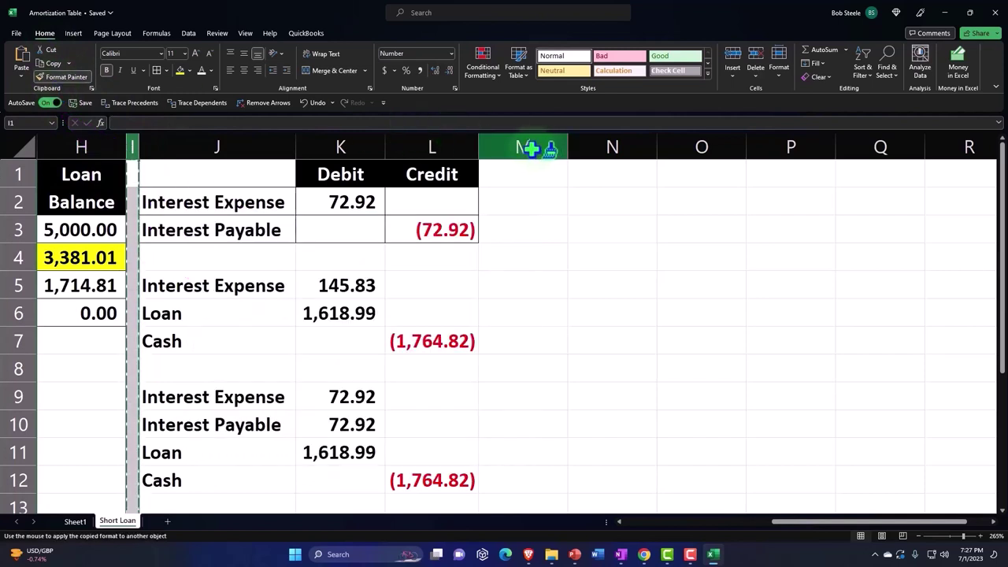
left_click(523, 147)
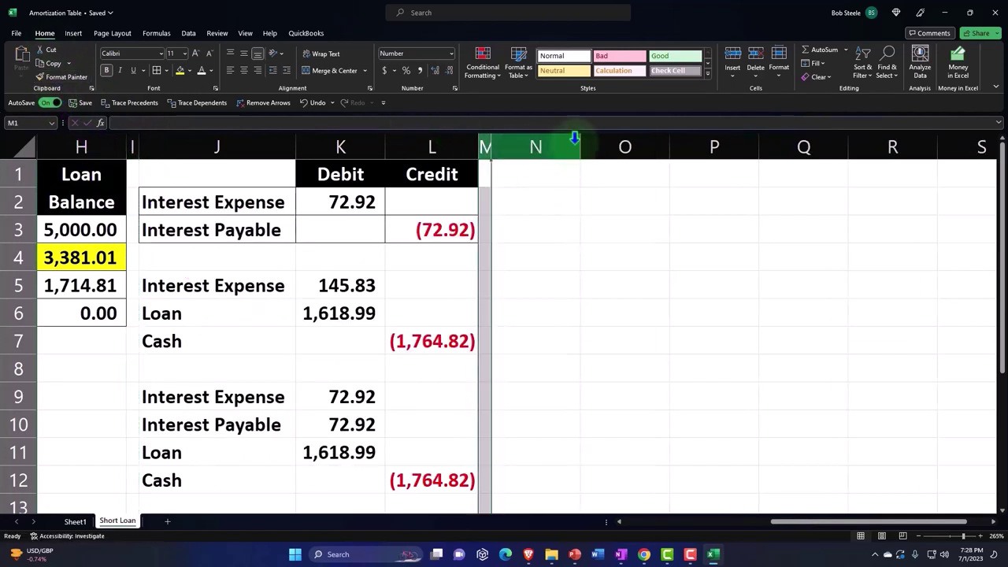
left_click_drag(581, 141, 628, 140)
Step: Link Debit and Credit headers into O1:P1, fill them black and center them
left_click(563, 192)
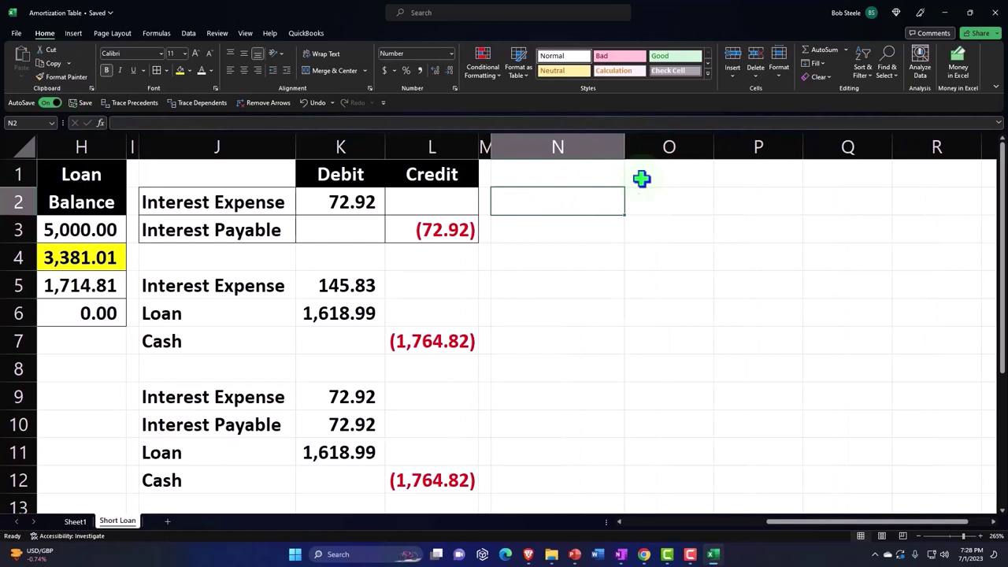
left_click(642, 175)
type("+")
key("Left")
key("Left")
key("Left")
key("Left")
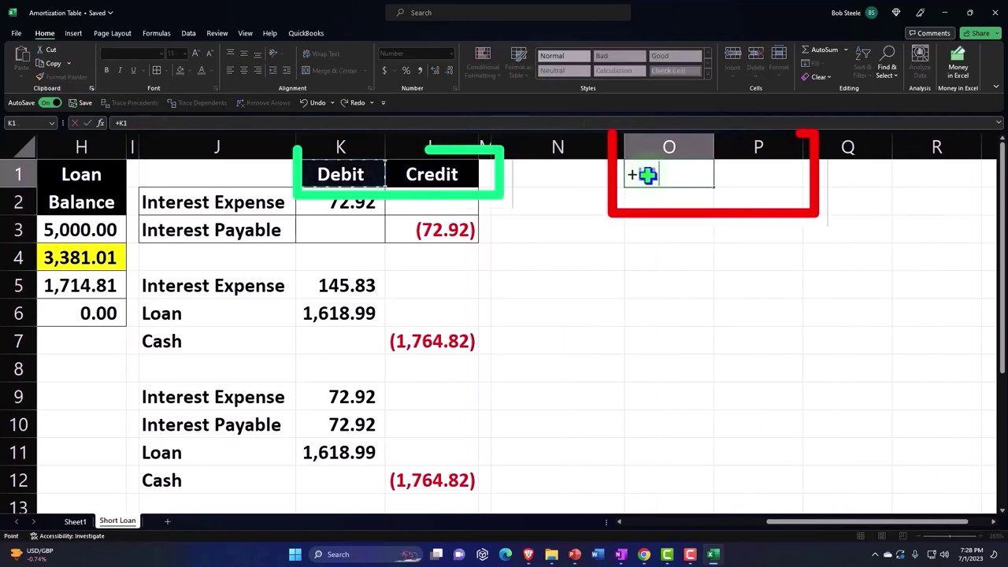
key("Tab")
type("+")
key("Left")
key("Left")
key("Left")
key("Left")
key("Return")
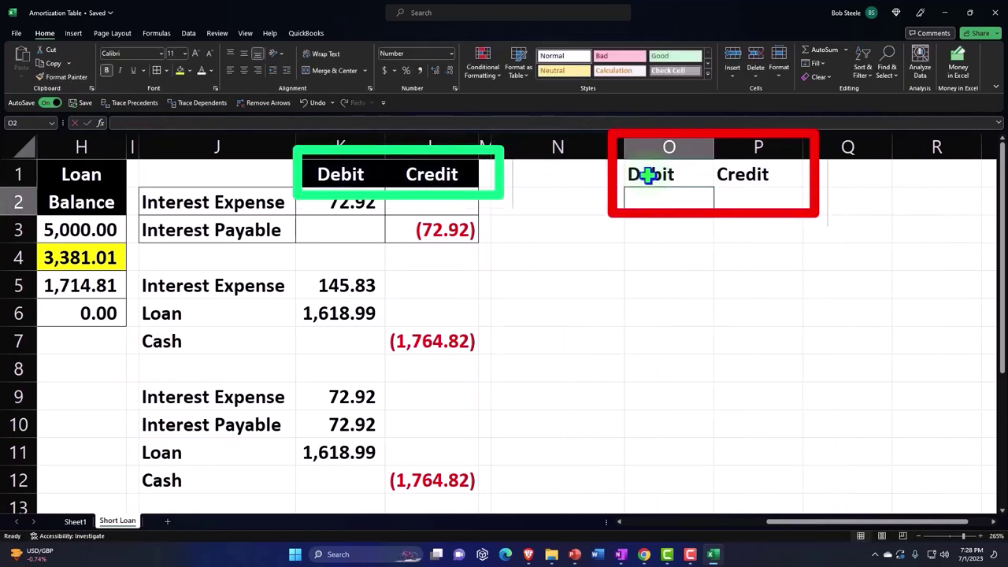
left_click_drag(648, 175, 732, 174)
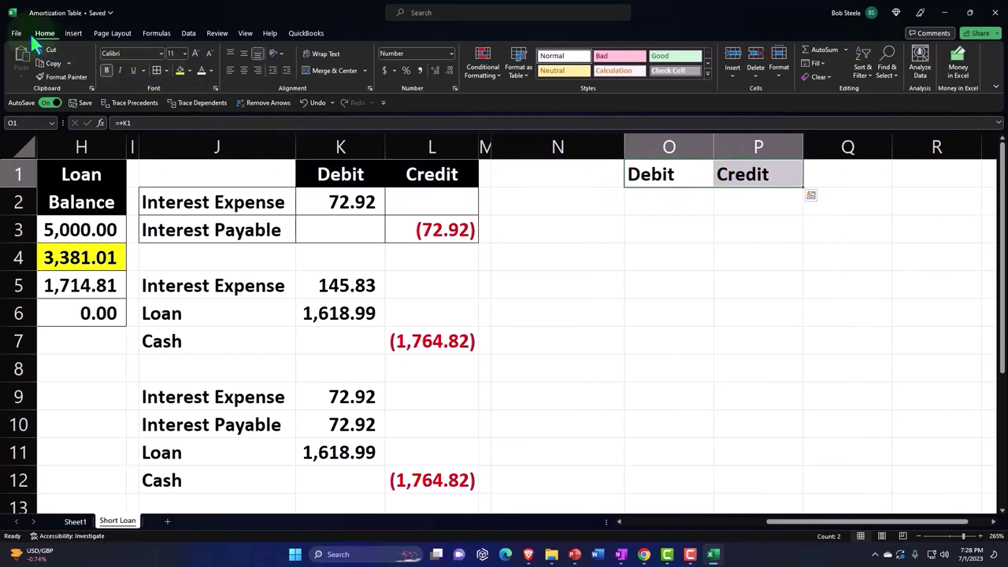
left_click(191, 70)
left_click(191, 104)
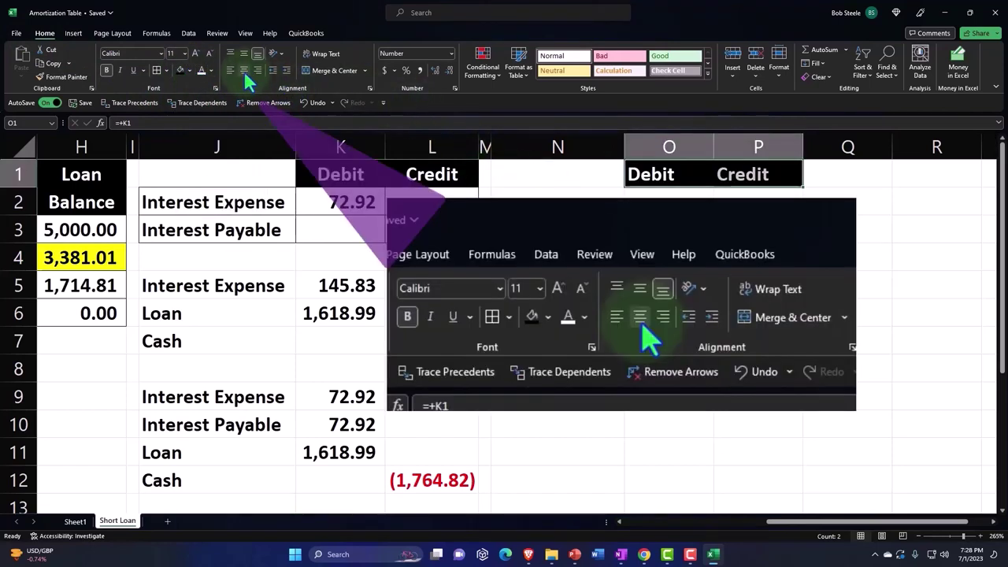
left_click(244, 71)
left_click(592, 203)
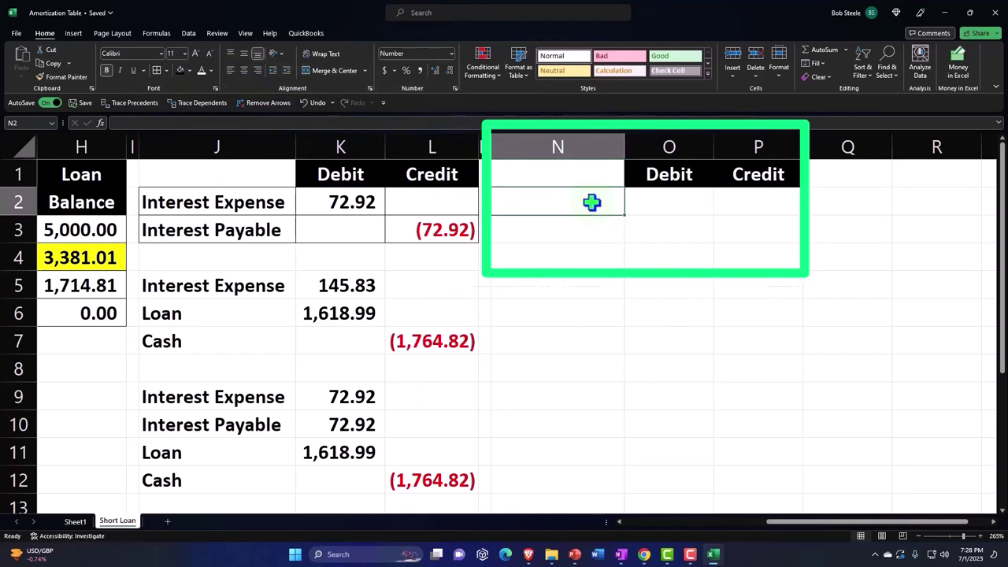
Step: Enter the first reversing line: Interest Payable in N2 debited 72.92 in O2
type("+")
key("Left")
key("Left")
key("Left")
key("Down")
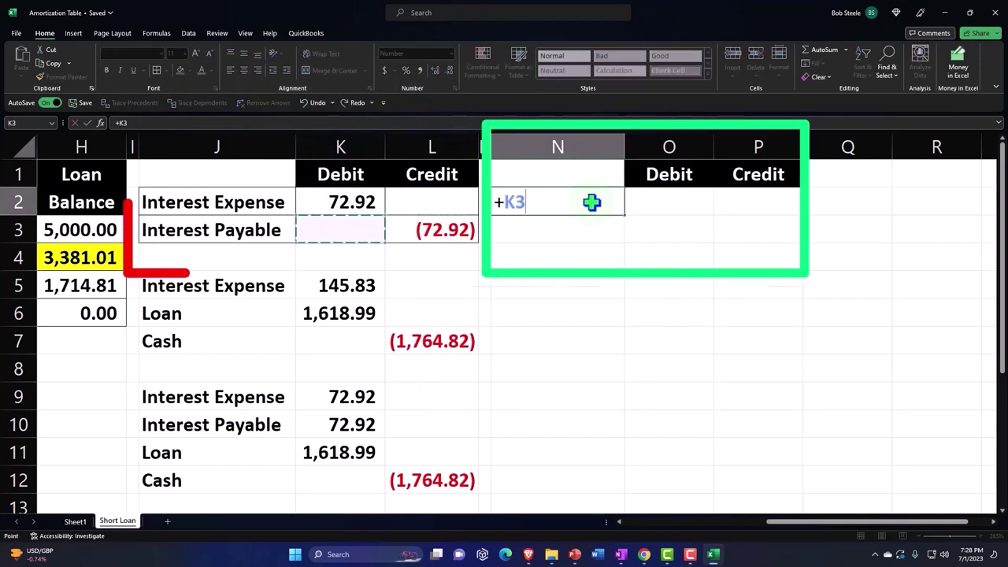
key("Return")
key("Return")
key("Up")
key("Right")
type("+")
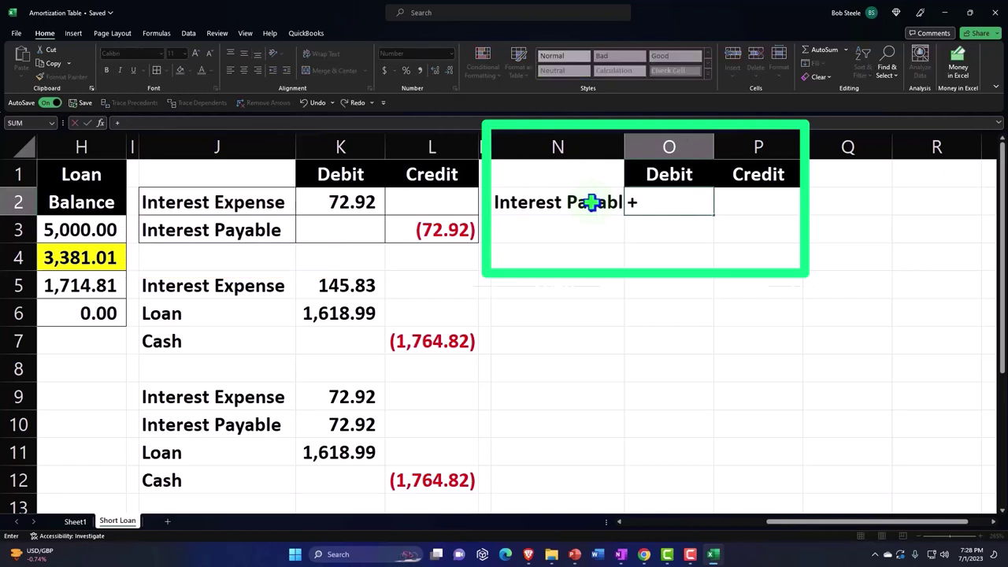
key("Left")
key("Left")
key("Left")
key("Left")
Step: Enter the second line: Interest Expense in N3 credited (72.92) in P3, then widen column N
key("Return")
key("Left")
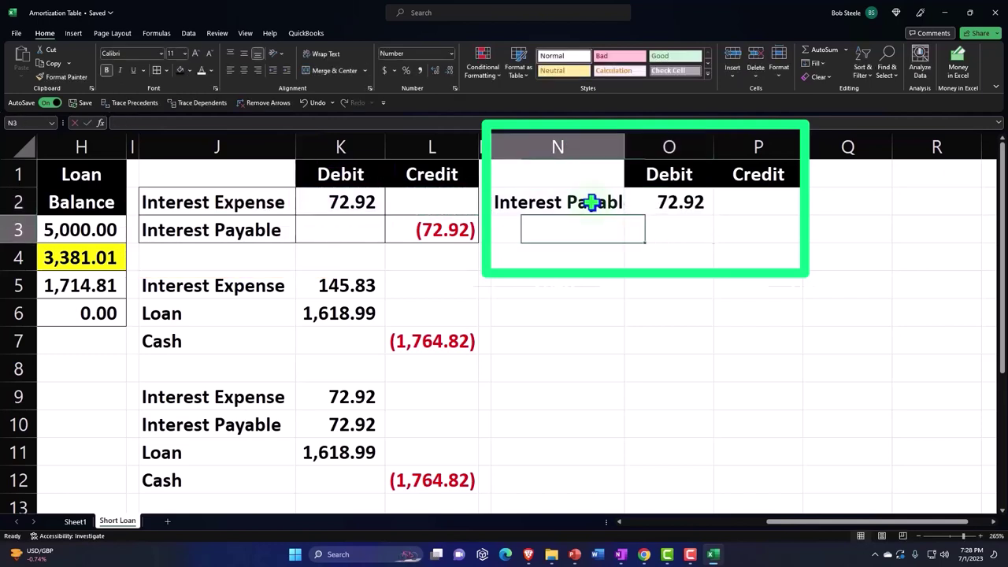
type("+")
key("Left")
key("Left")
key("Left")
key("Left")
key("Up")
key("Return")
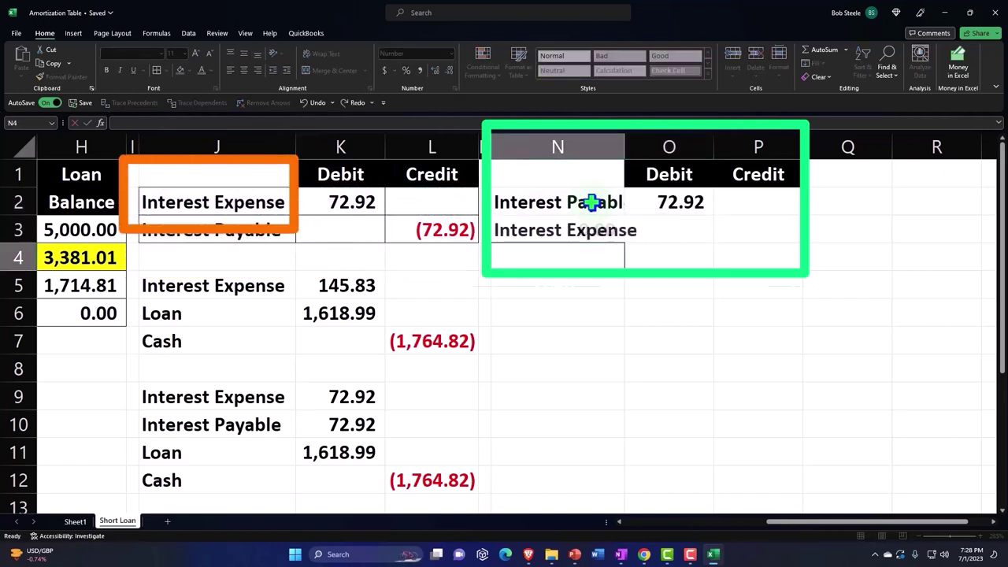
key("Right")
key("Right")
key("Up")
type("-")
key("Left")
key("Up")
key("Return")
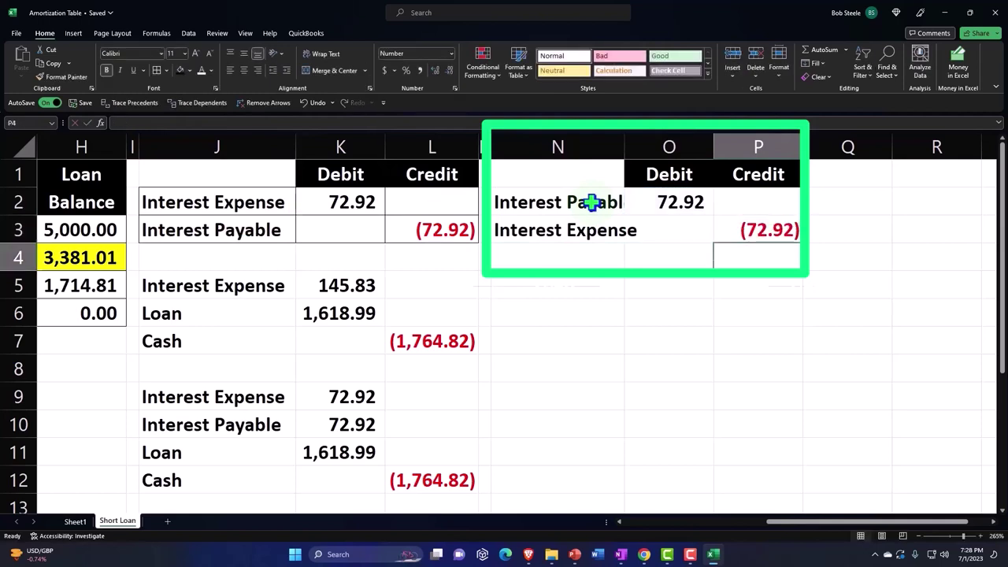
left_click_drag(624, 148, 655, 148)
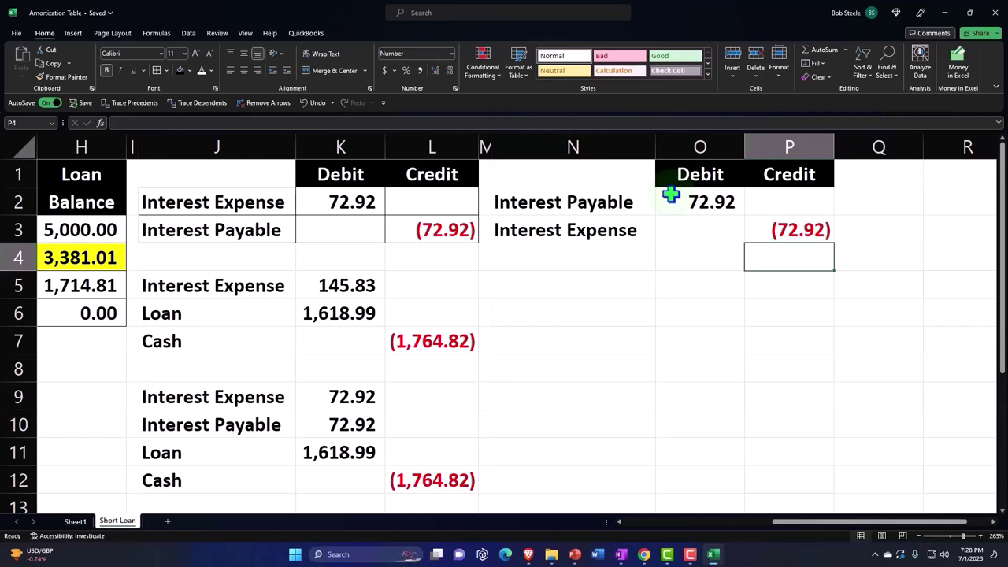
Step: Clear N2:P3 and relink the labels: Interest Expense in N2, Interest Payable in N3
left_click_drag(635, 201, 752, 233)
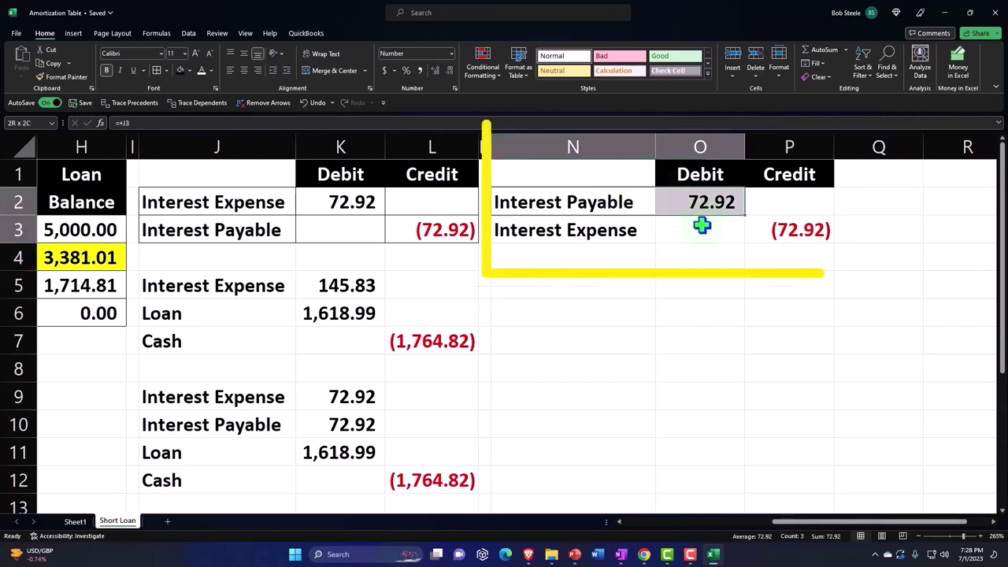
key("Delete")
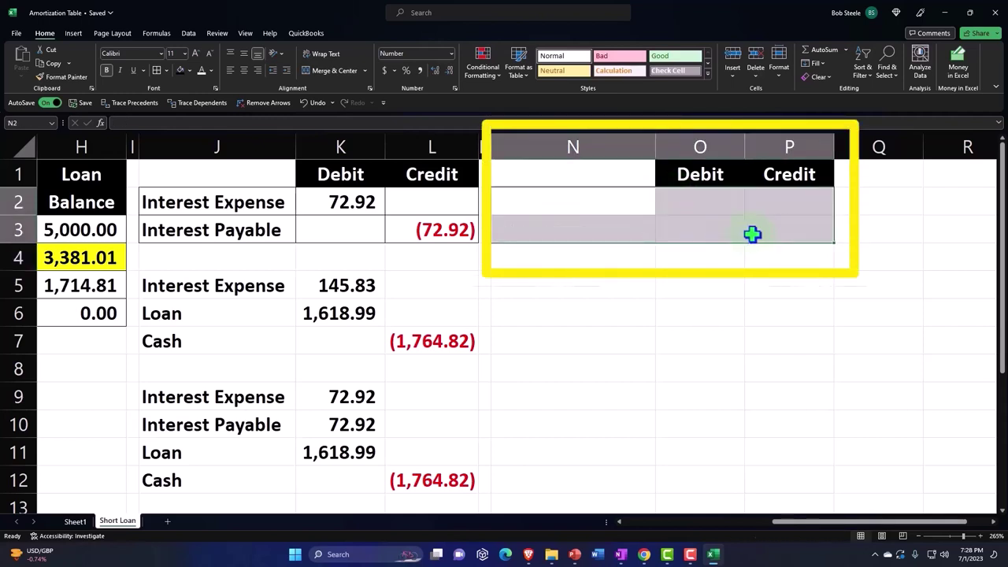
key("shift+BackSpace")
type("+")
key("Left")
key("Left")
key("Left")
key("Left")
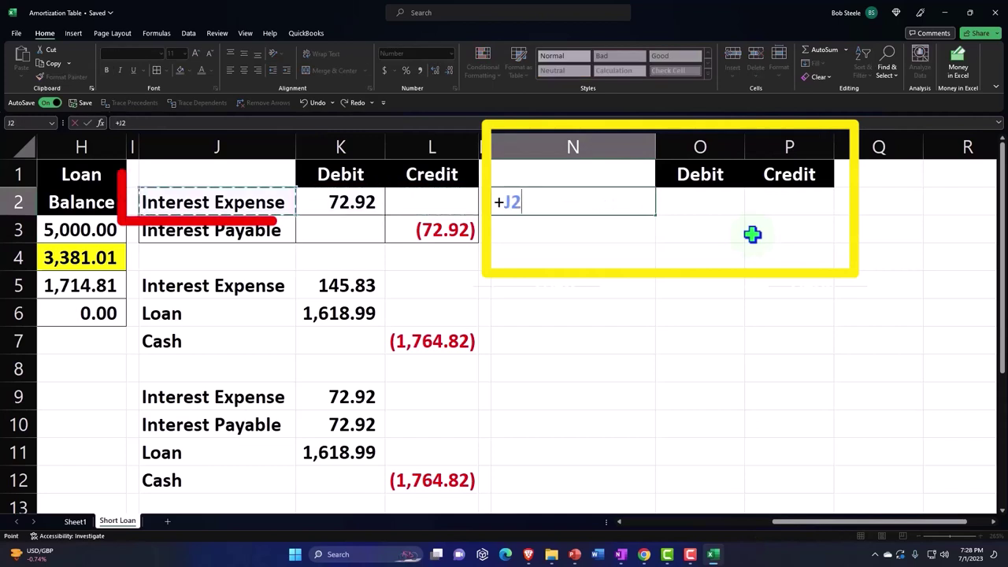
key("Return")
type("+")
key("Left")
key("Left")
key("Left")
key("Left")
key("Return")
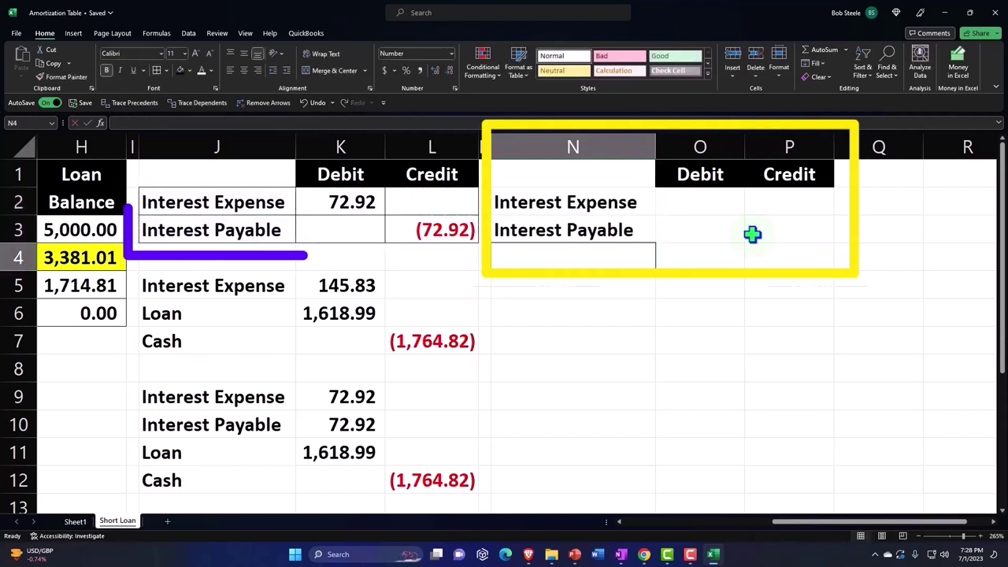
key("Right")
Step: Enter the Interest Expense credit (72.92) in P2 and the Interest Payable debit 72.92 in O3
key("Up")
key("Up")
key("Right")
type("-")
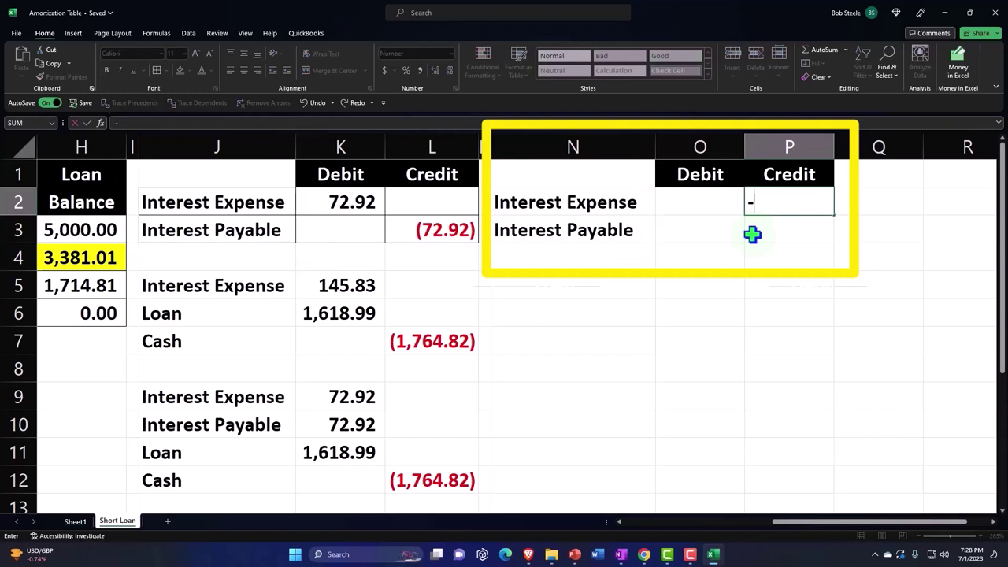
key("Left")
key("Left")
key("Left")
key("Left")
key("Left")
key("Return")
key("Left")
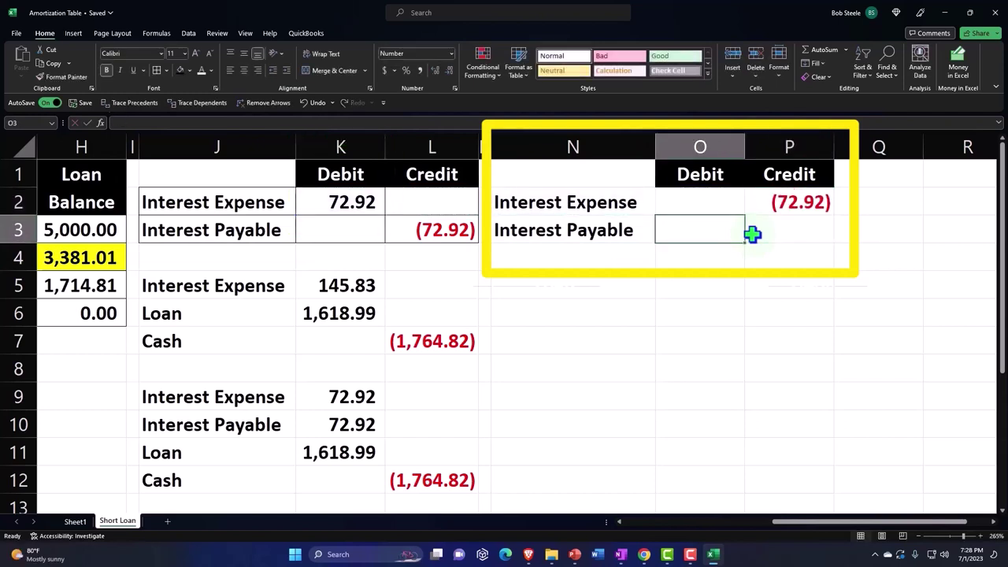
type("-")
key("Left")
key("Left")
key("Left")
key("Return")
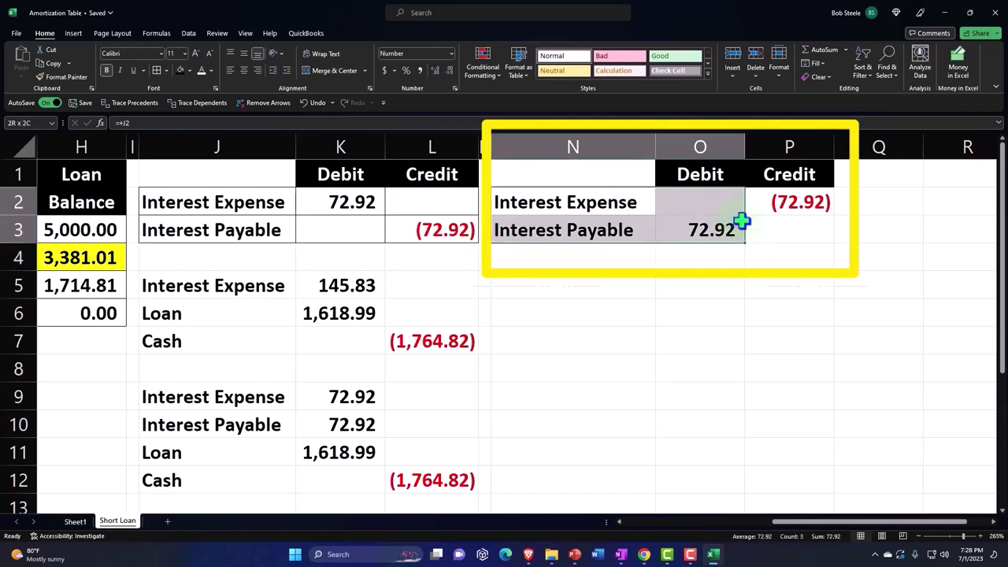
Step: Check the rebuilt entry's totals, then return to the Xero journal
left_click_drag(742, 224, 767, 228)
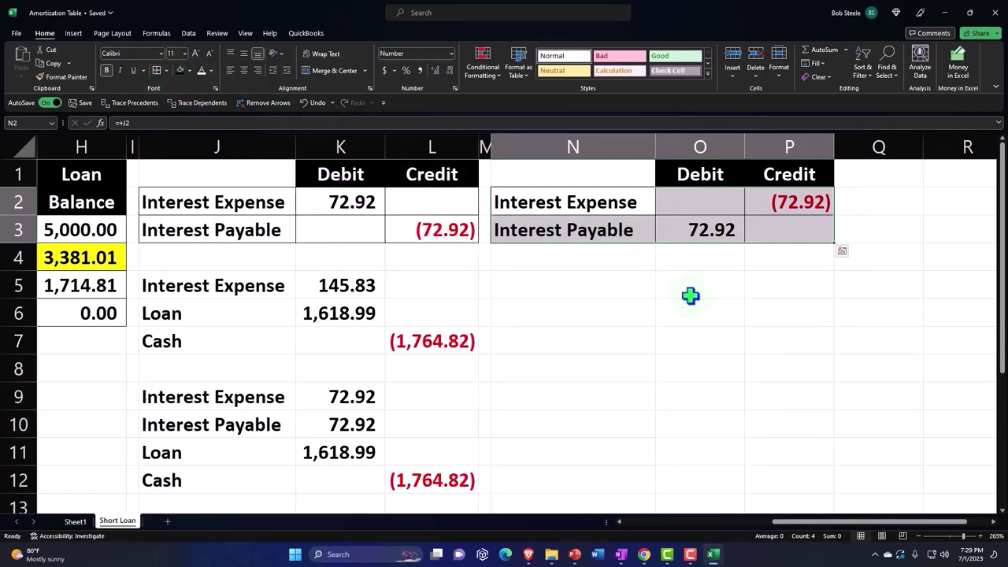
left_click(690, 295)
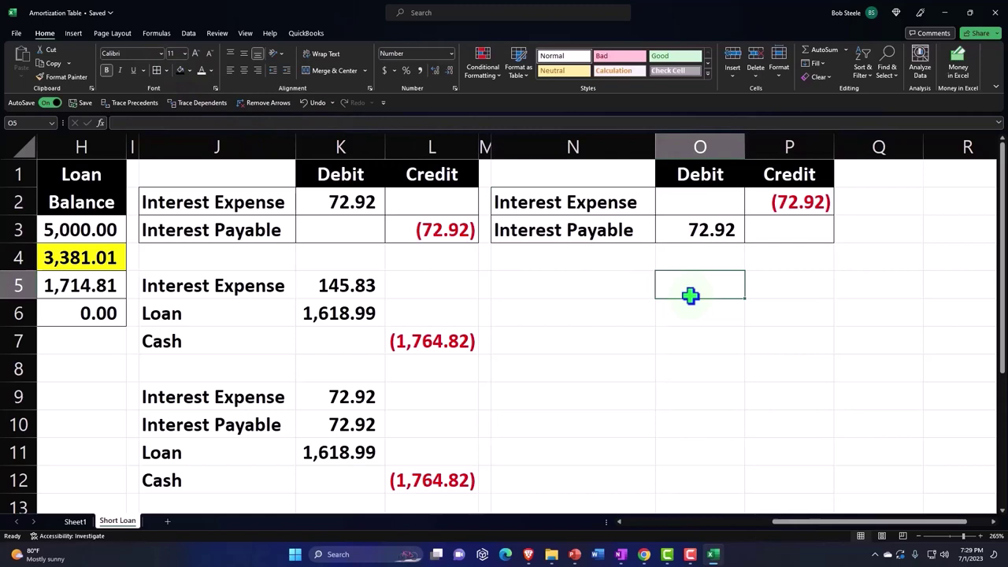
left_click(713, 553)
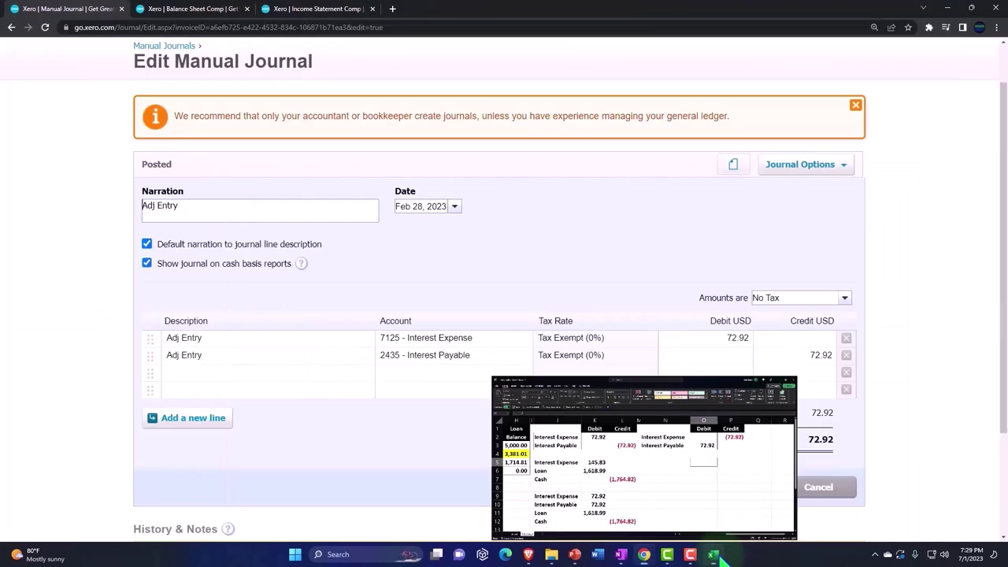
Step: Go via Manual Journals and Reports, search 'journ' to open the Journal Report, and add a new journal
scroll(556, 397, "up", 2)
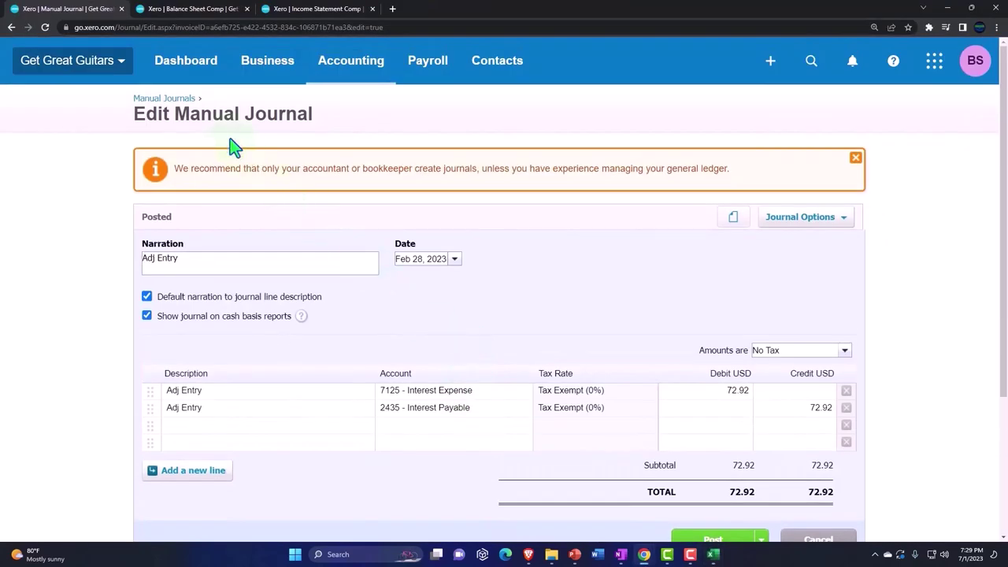
left_click(178, 100)
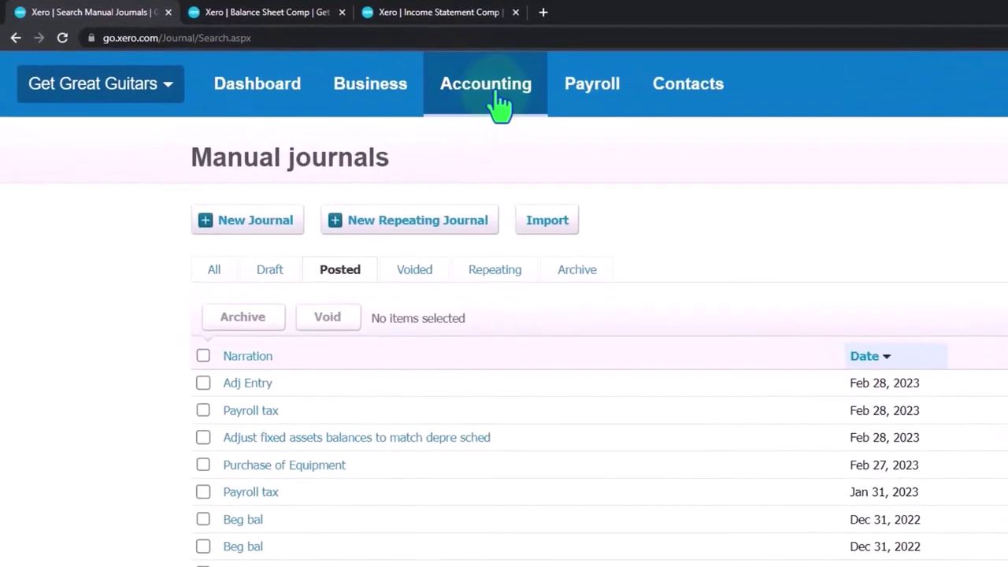
left_click(498, 96)
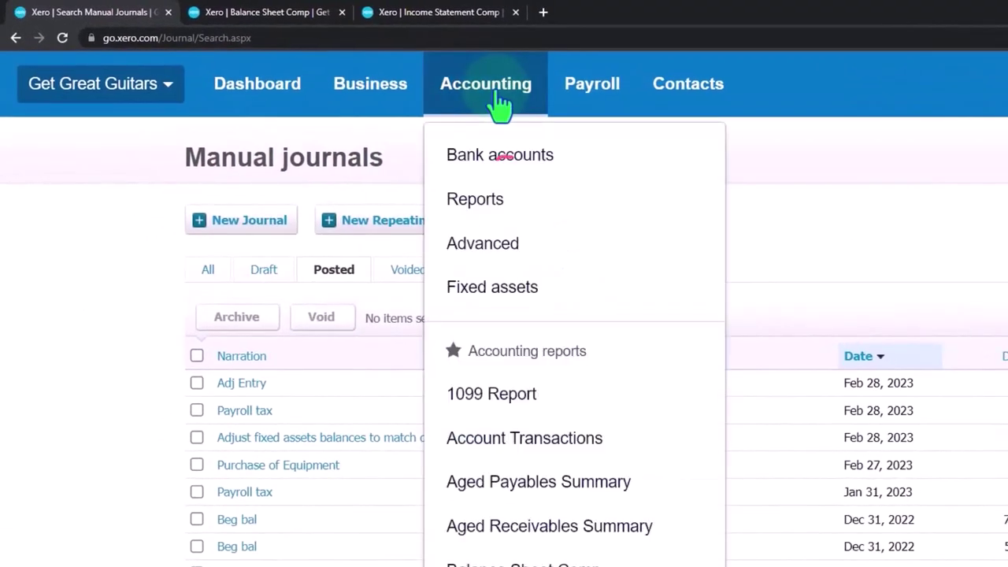
left_click(485, 210)
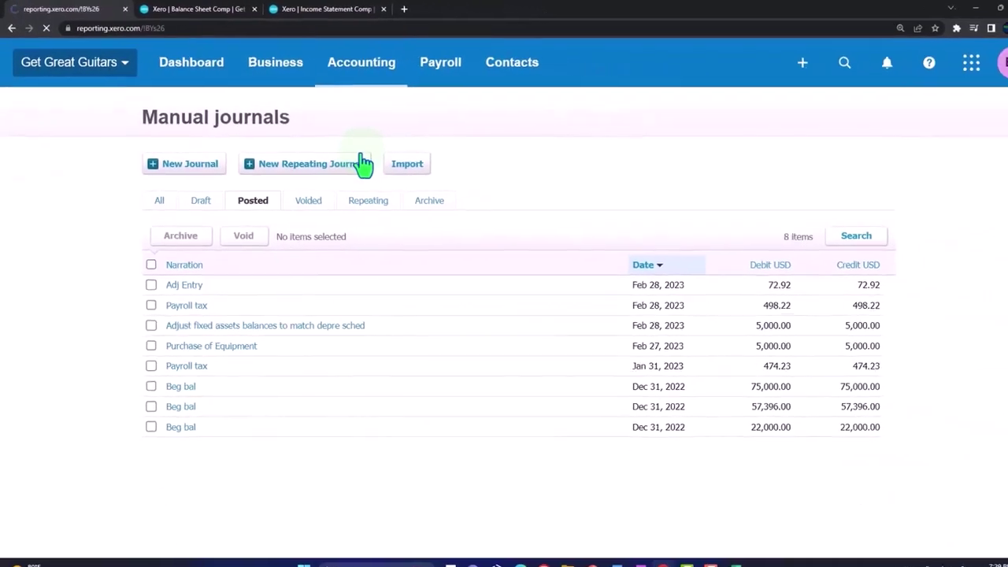
left_click(679, 117)
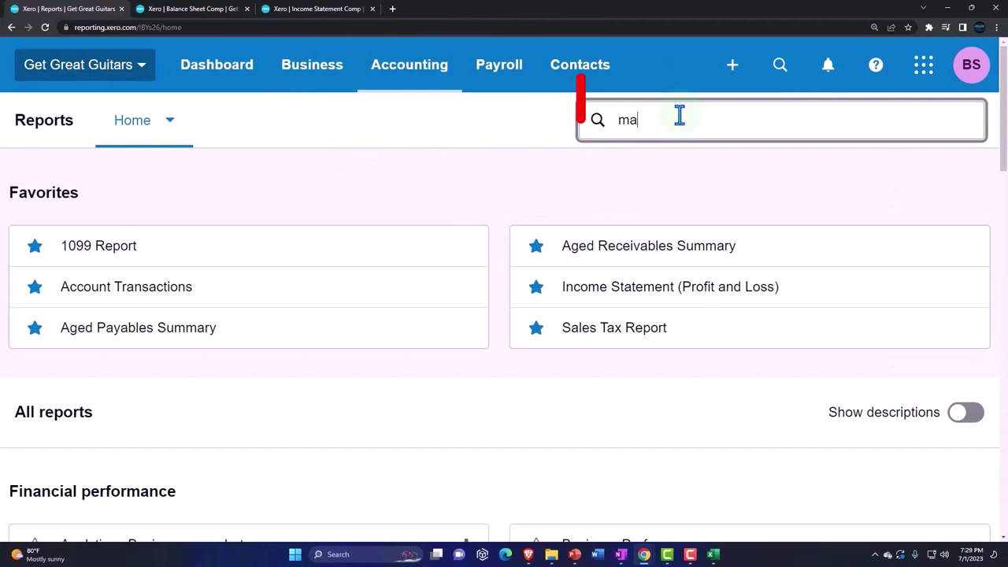
type("jou")
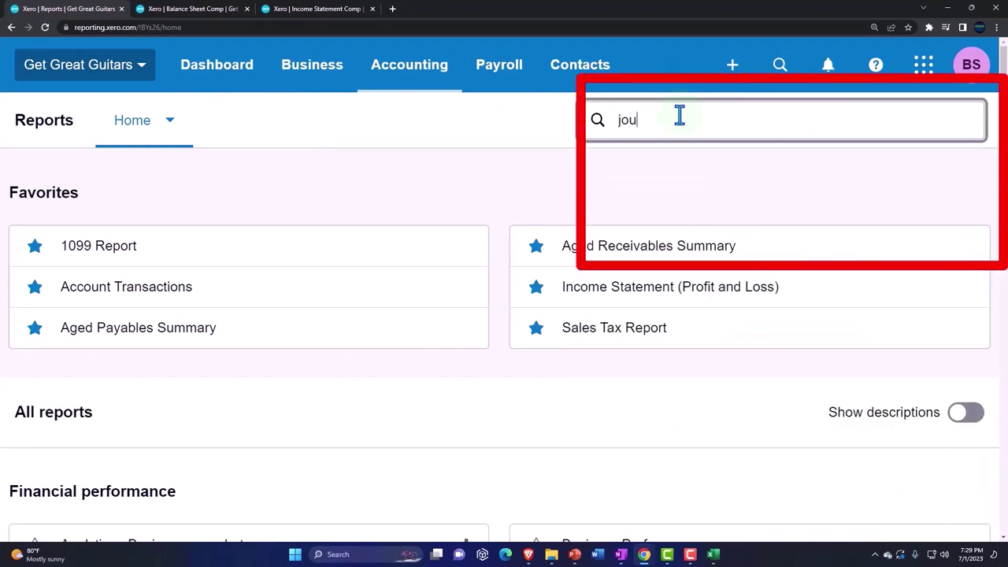
type("rn")
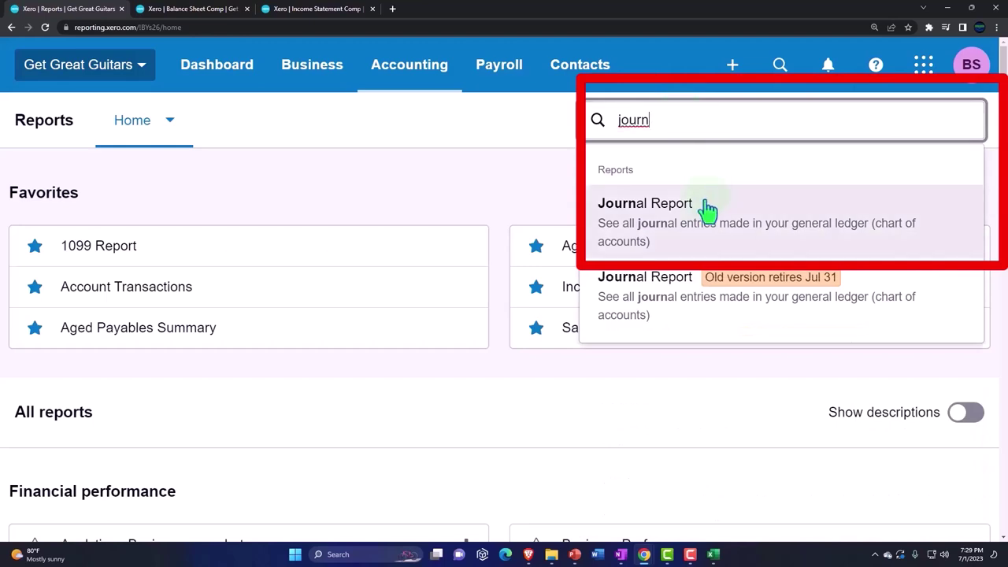
left_click(706, 210)
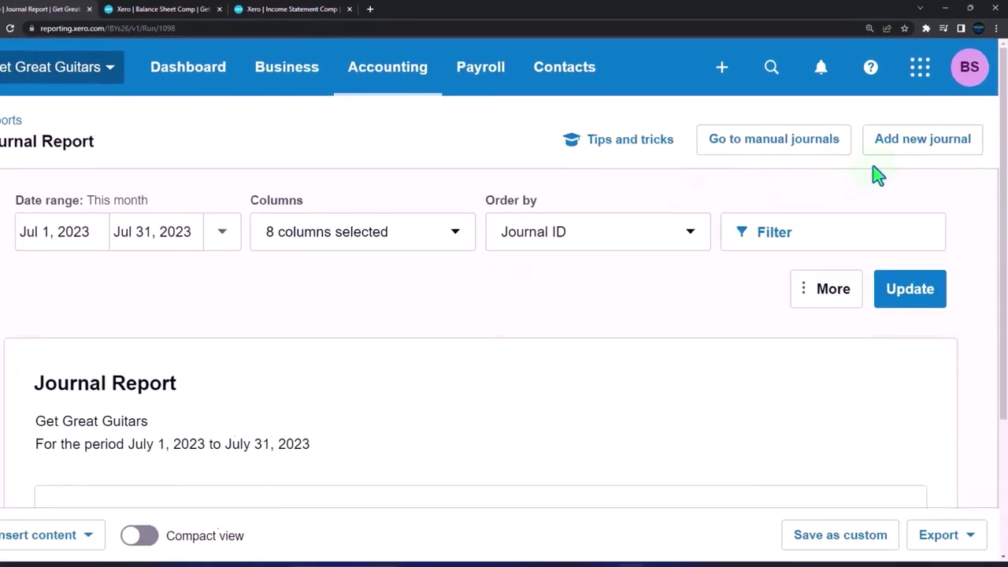
left_click(884, 181)
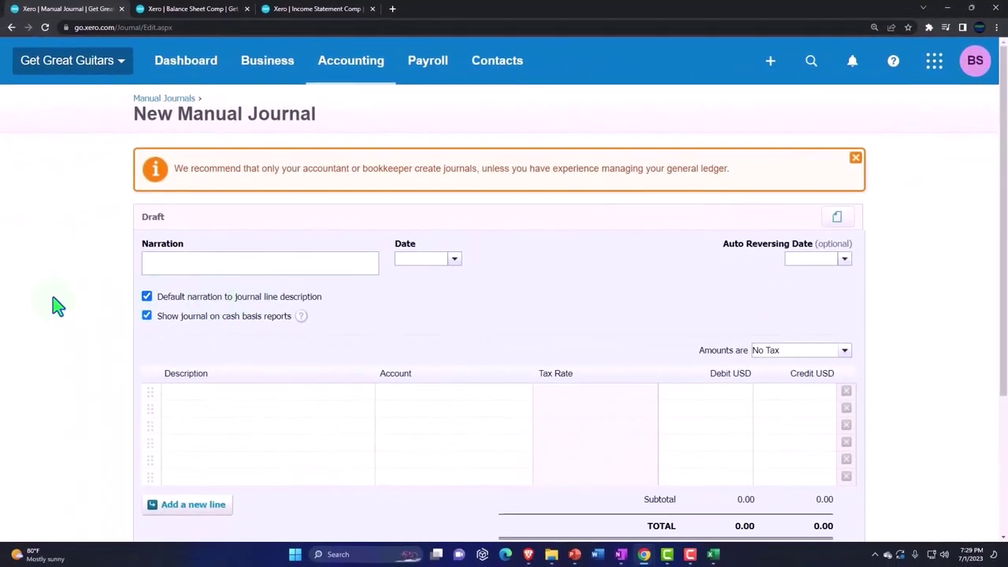
Step: Zoom the page in, enter narration 'Reversing Entry' and set the journal date to Mar 1, 2023
key("ctrl+plus")
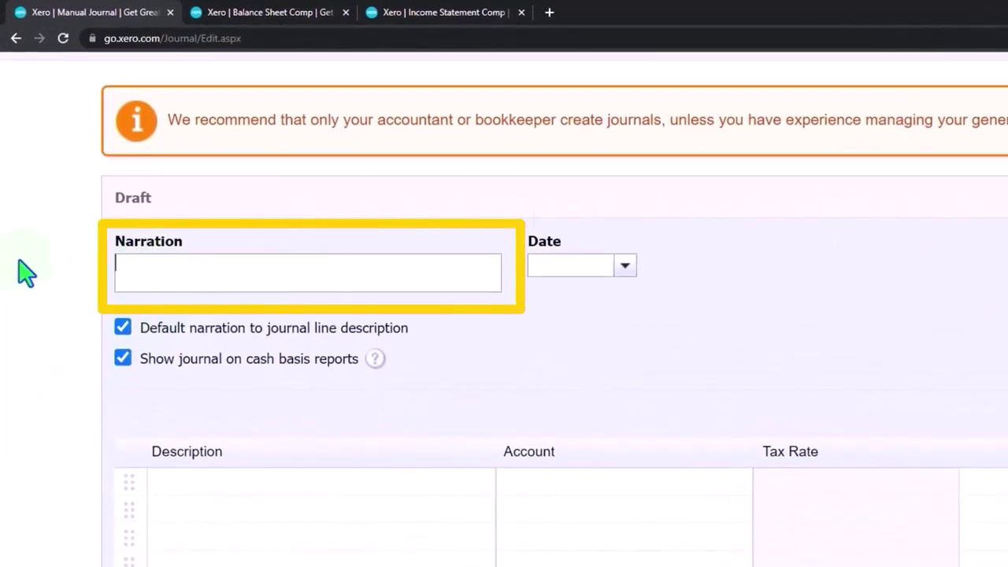
type("Reversing")
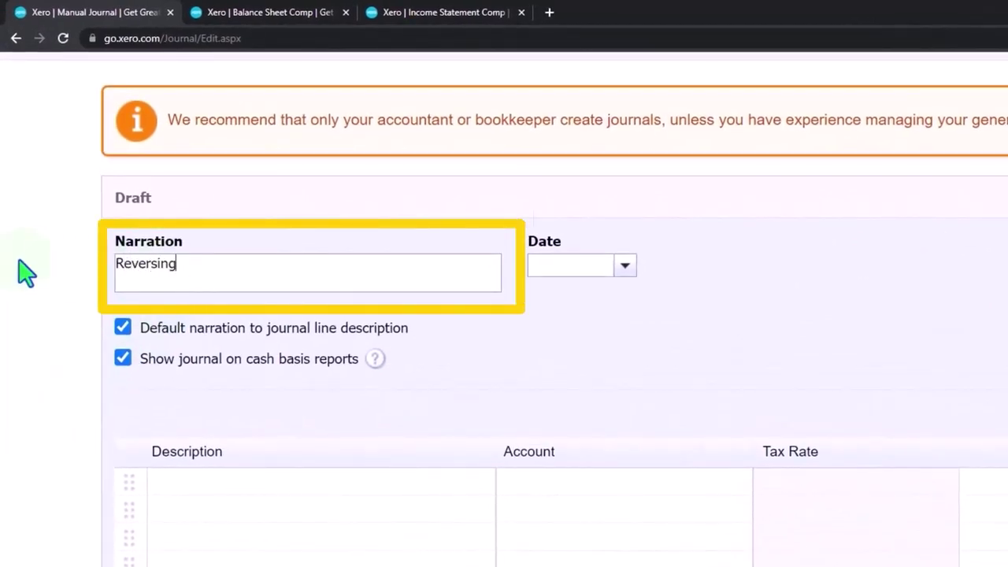
type(" Ent")
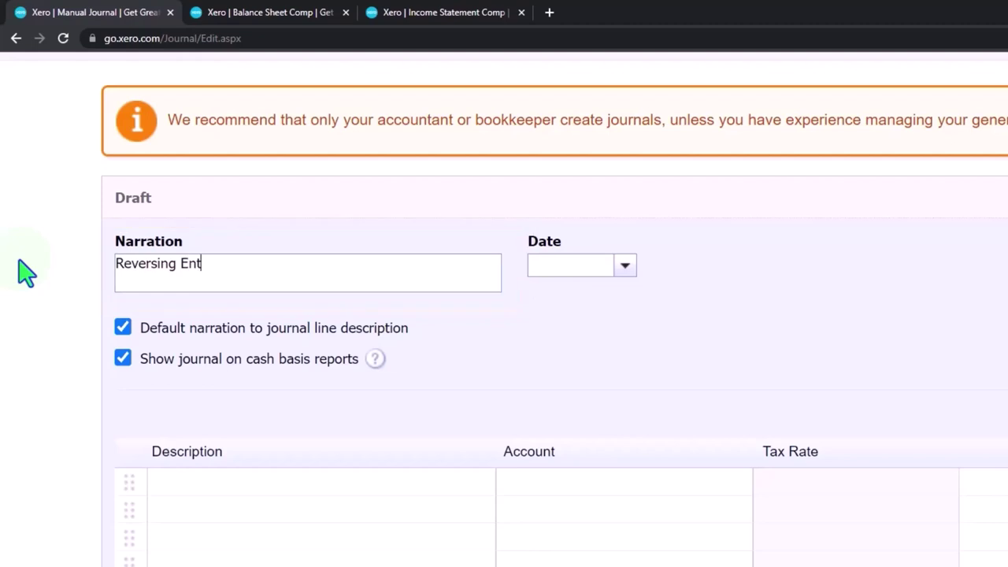
type("ry")
left_click(626, 272)
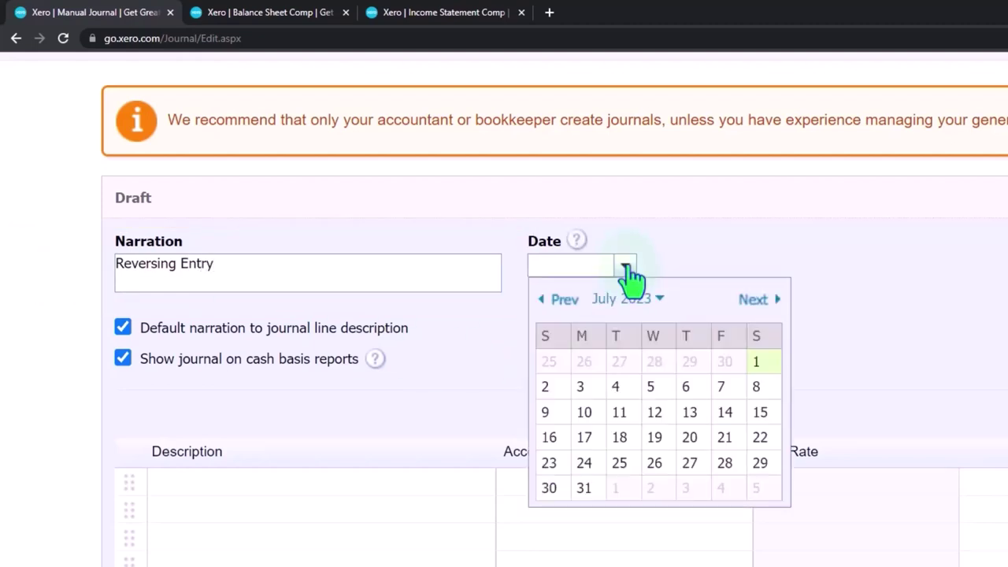
left_click(545, 302)
left_click(545, 302)
left_click(549, 315)
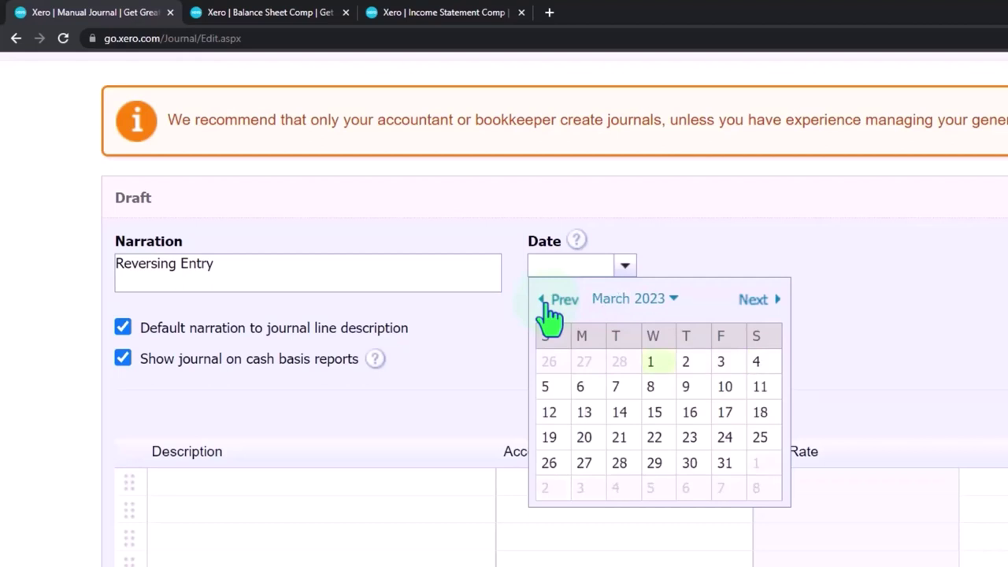
left_click(652, 364)
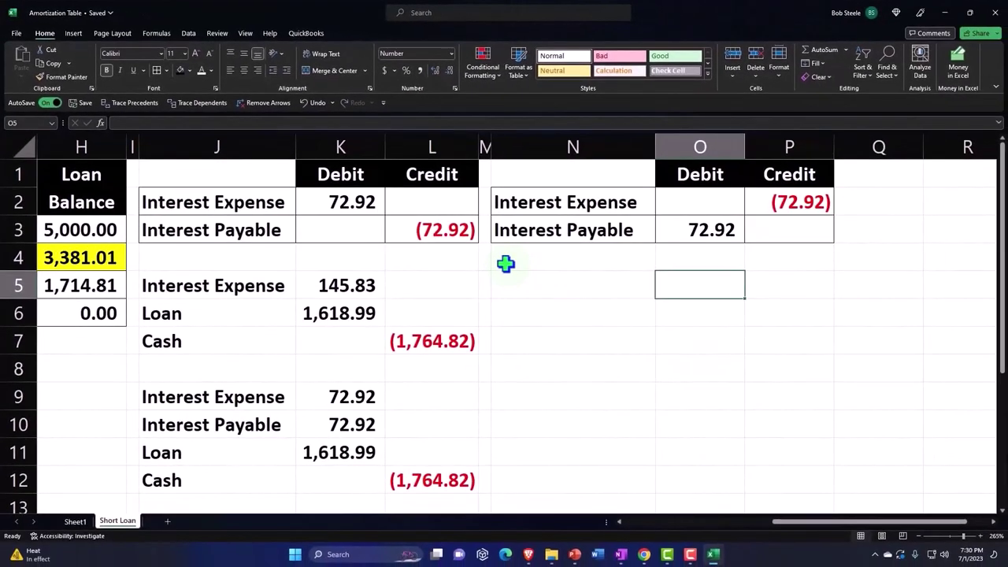
left_click(505, 255)
key("Left")
key("Left")
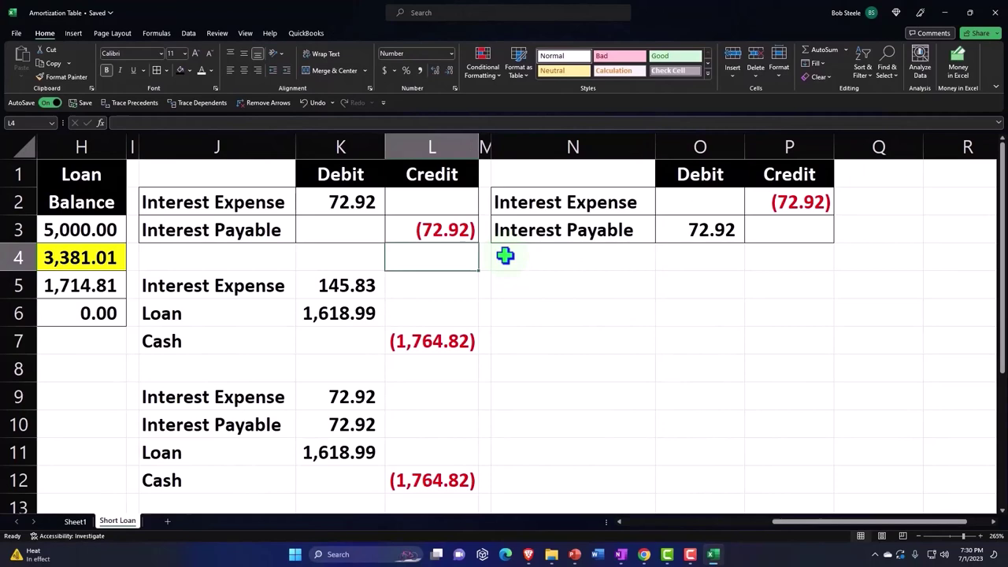
key("Left")
key("Left")
key("Left")
key("Left")
key("Left")
key("Left")
key("Left")
key("Left")
key("Left")
key("Left")
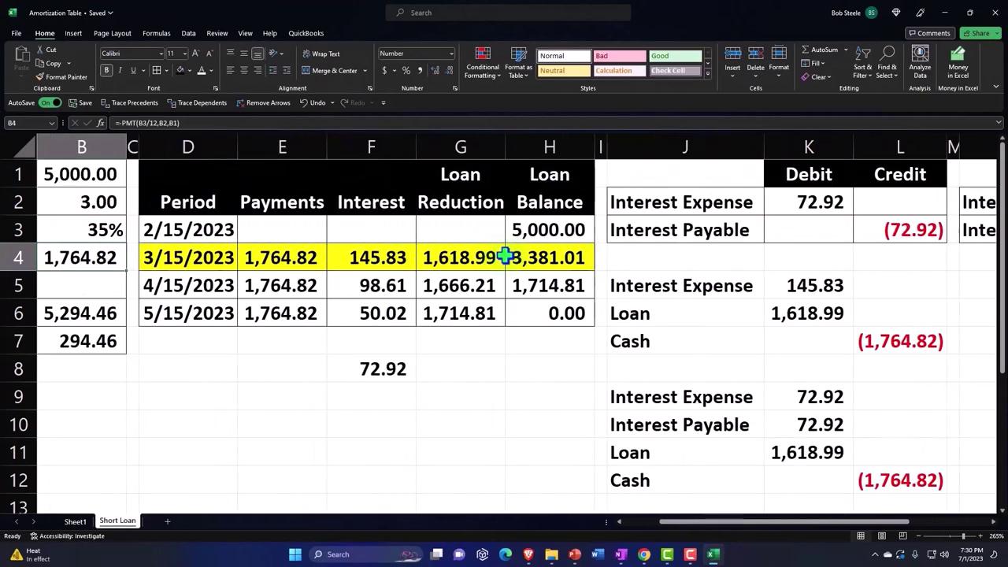
key("Right")
key("Right")
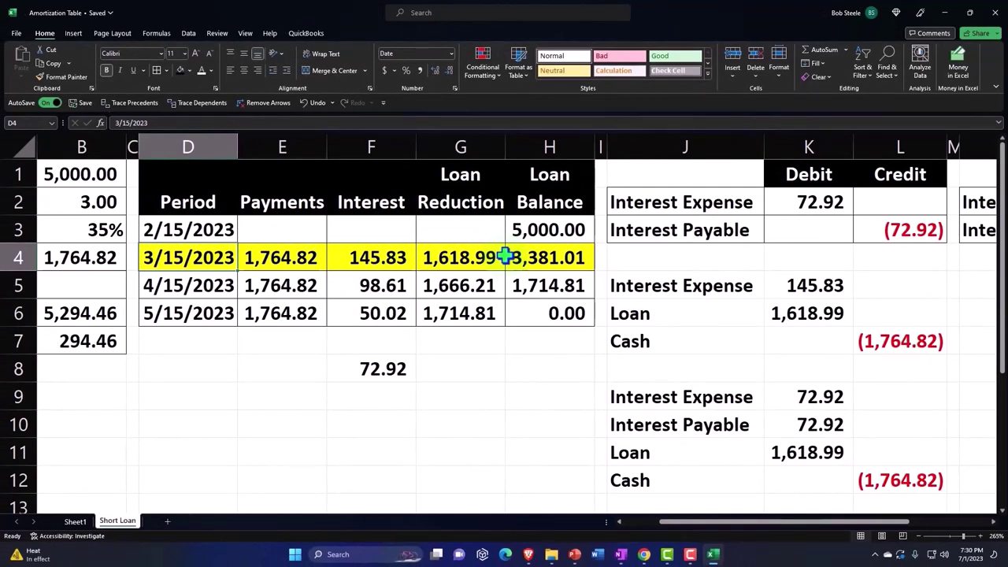
left_click(950, 10)
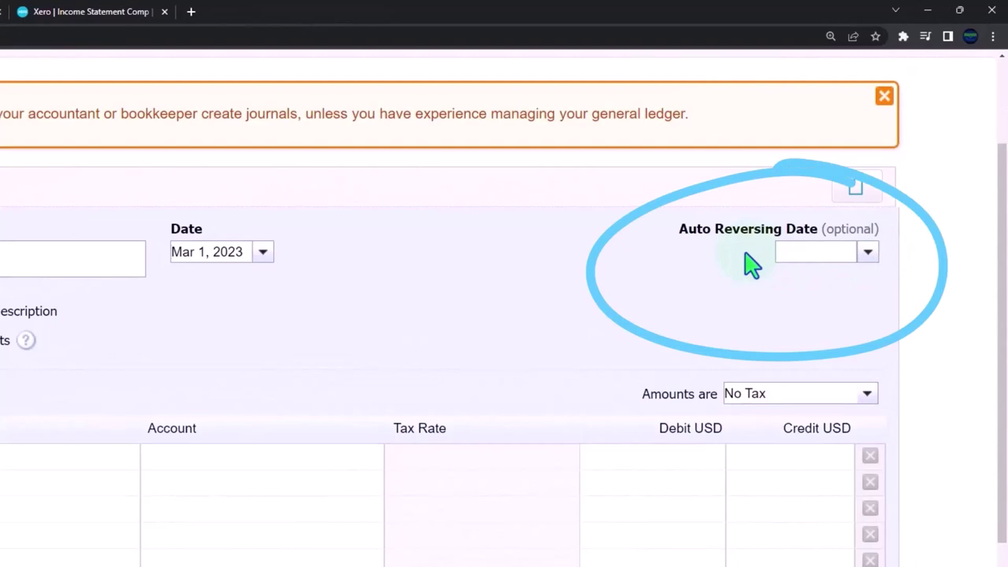
Step: Leave the Auto Reversing Date blank and move through the first line's Description to its Account
left_click(867, 253)
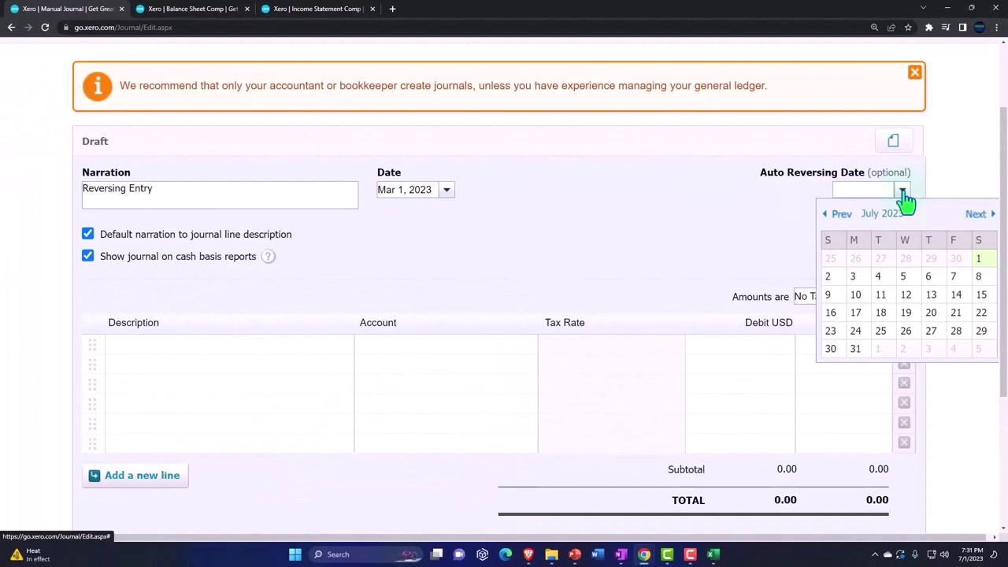
left_click(677, 237)
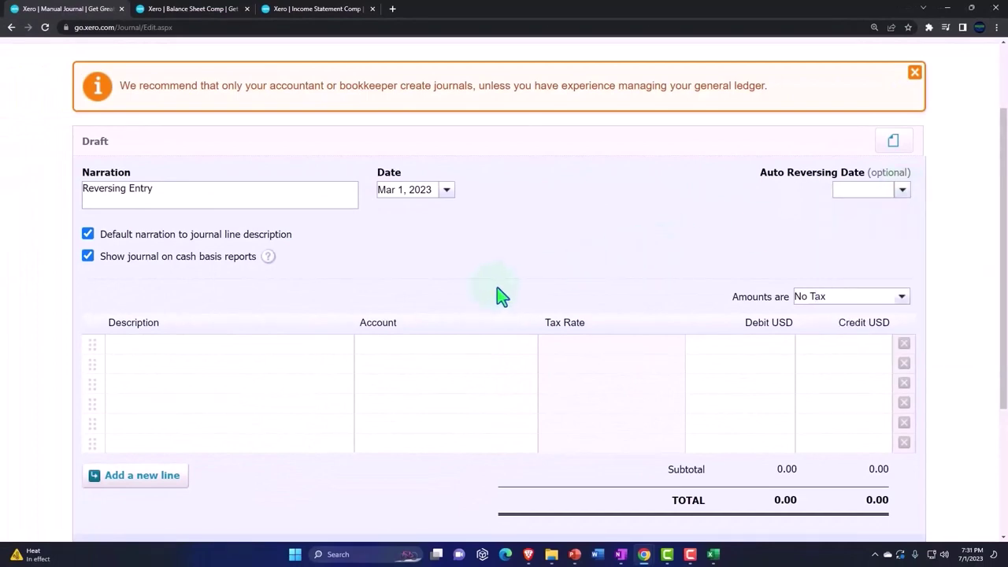
key("Tab")
key("Tab")
key("Tab")
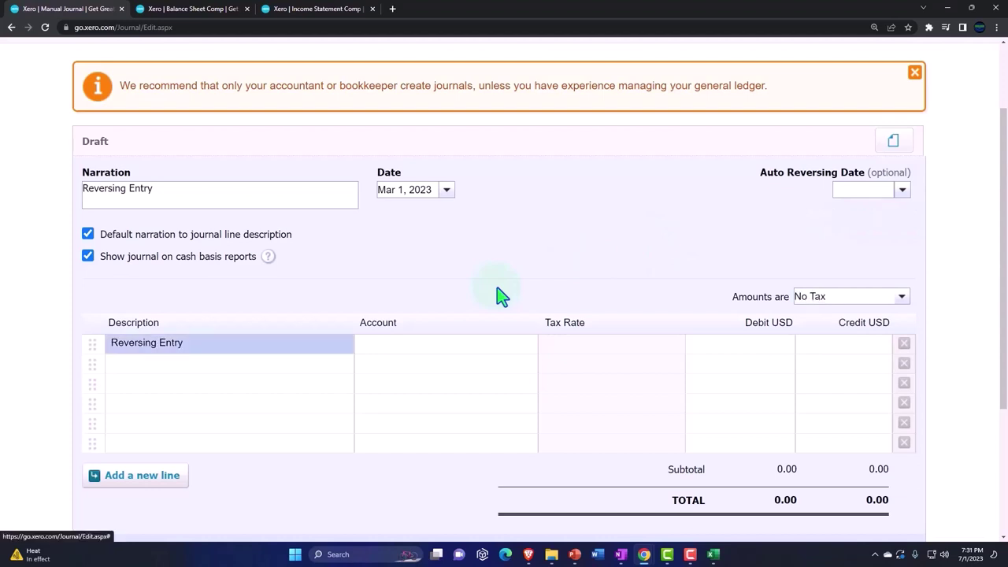
key("Tab")
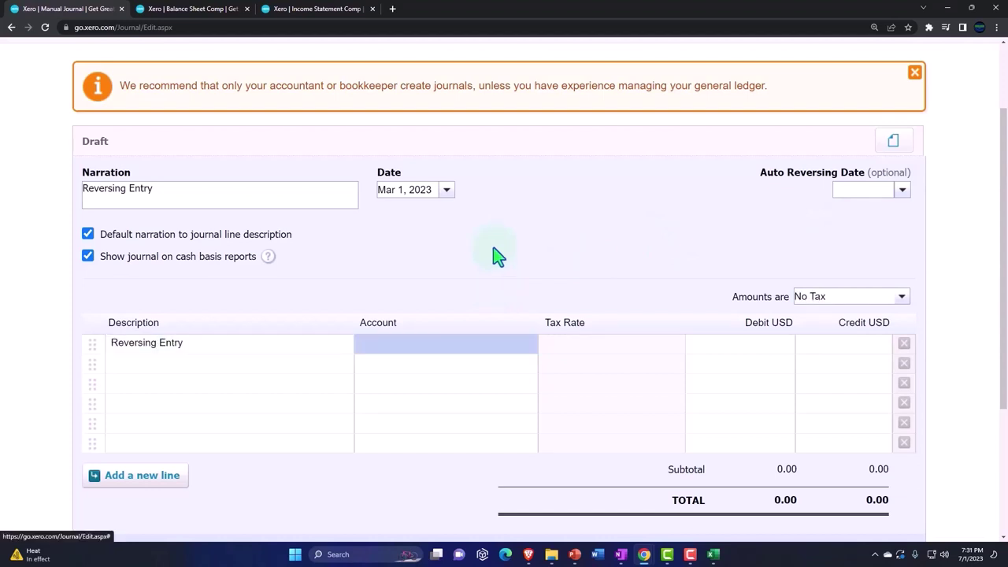
Step: Check the Interest Payable amount in the Excel reversing entry, then return to the journal
left_click(713, 555)
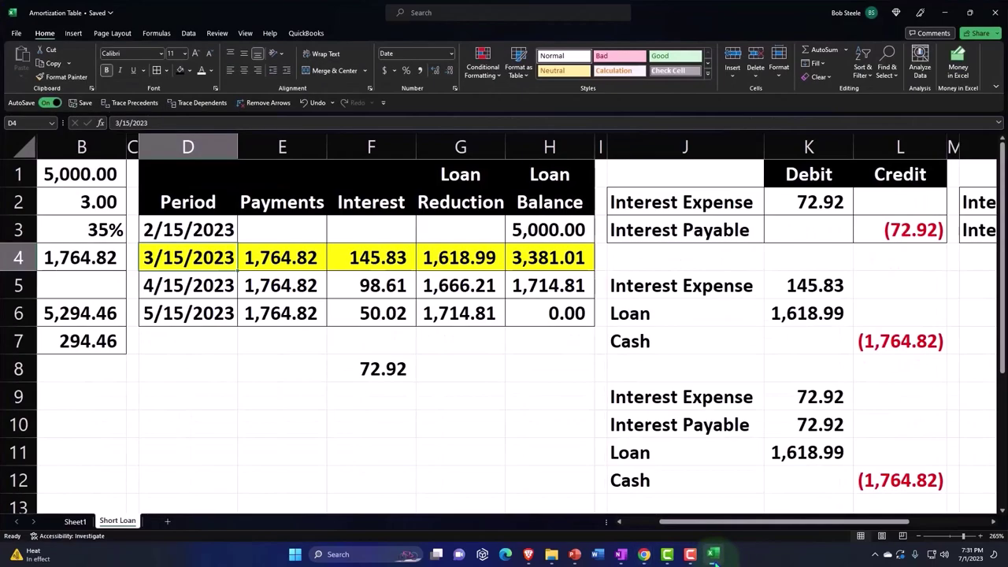
left_click(716, 236)
left_click_drag(718, 231, 722, 240)
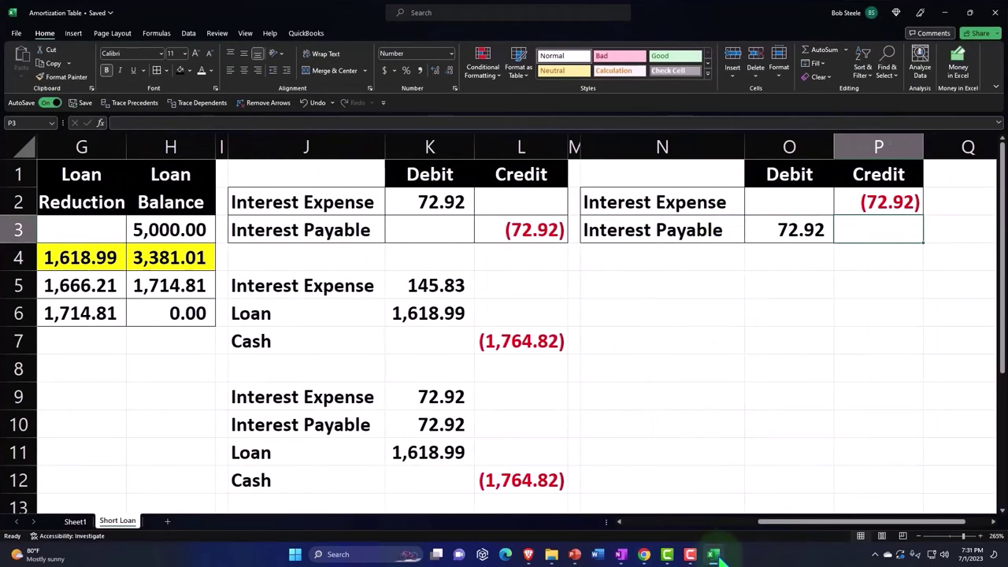
left_click(713, 555)
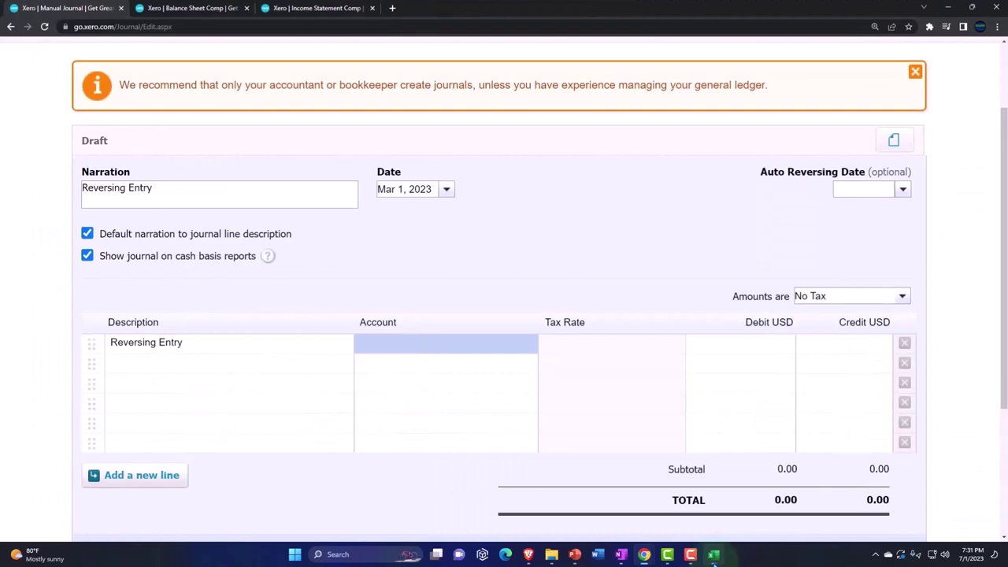
Step: Set the first line to Interest Expense with a 75.92 credit
left_click(392, 319)
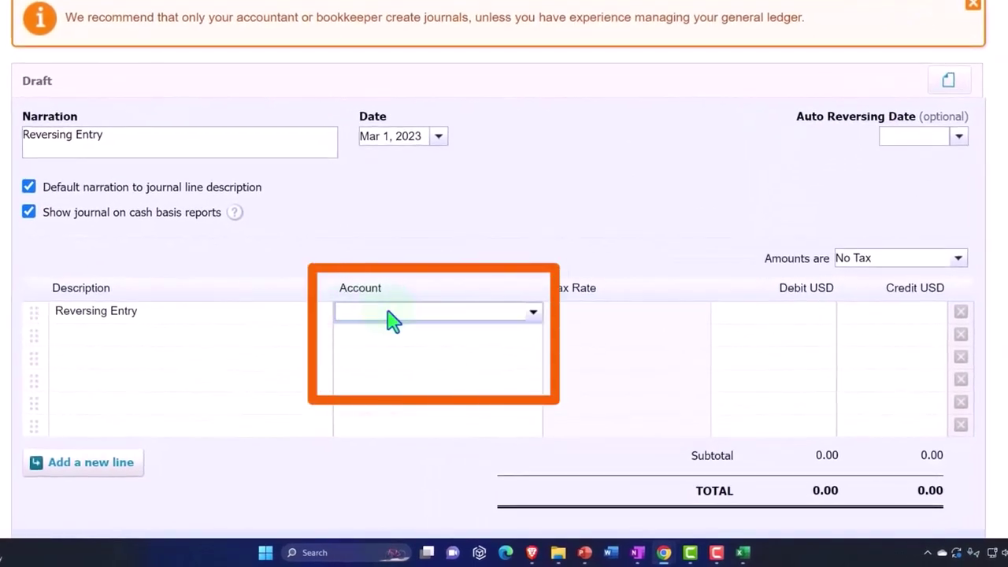
type("inter")
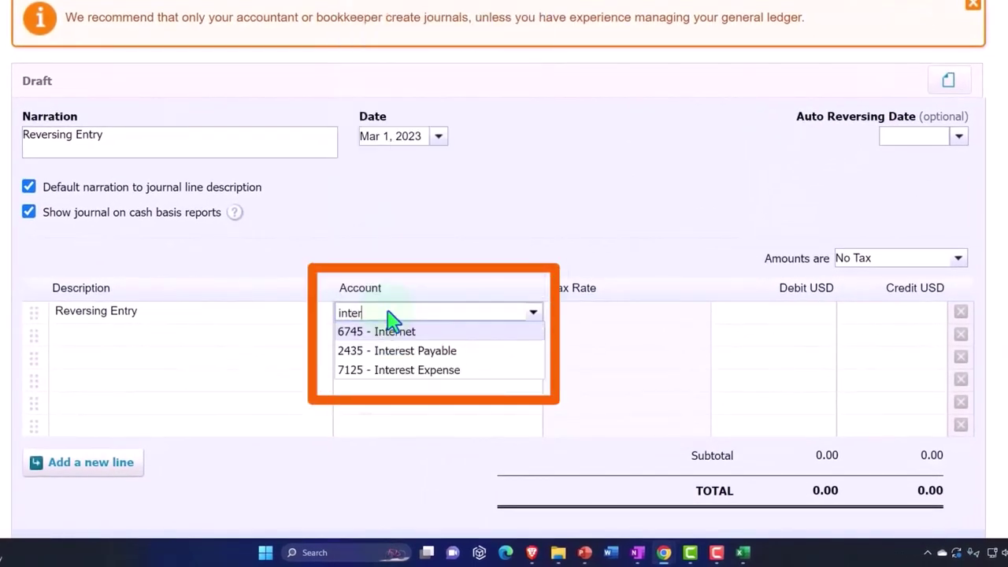
key("Down")
key("Down")
key("Tab")
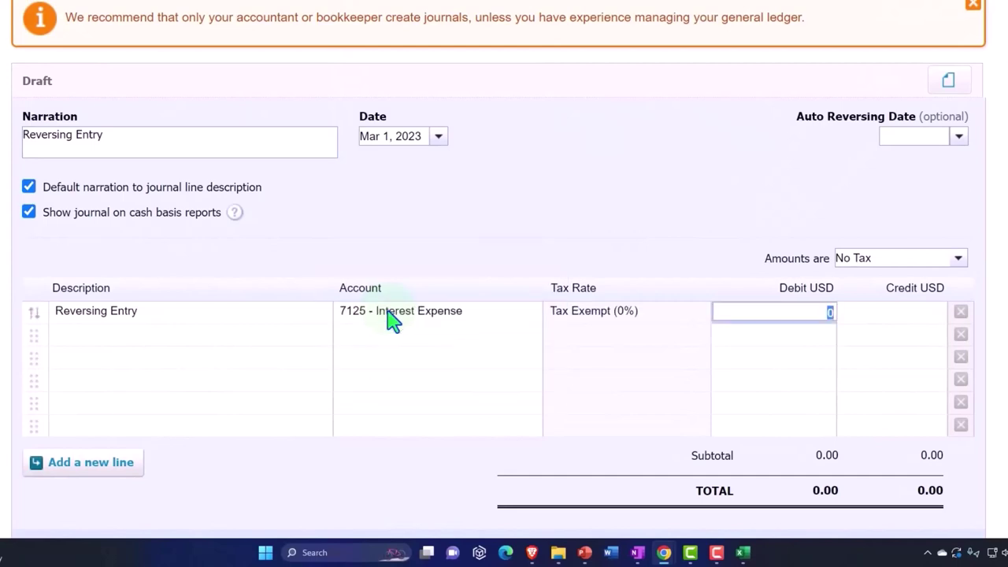
key("Tab")
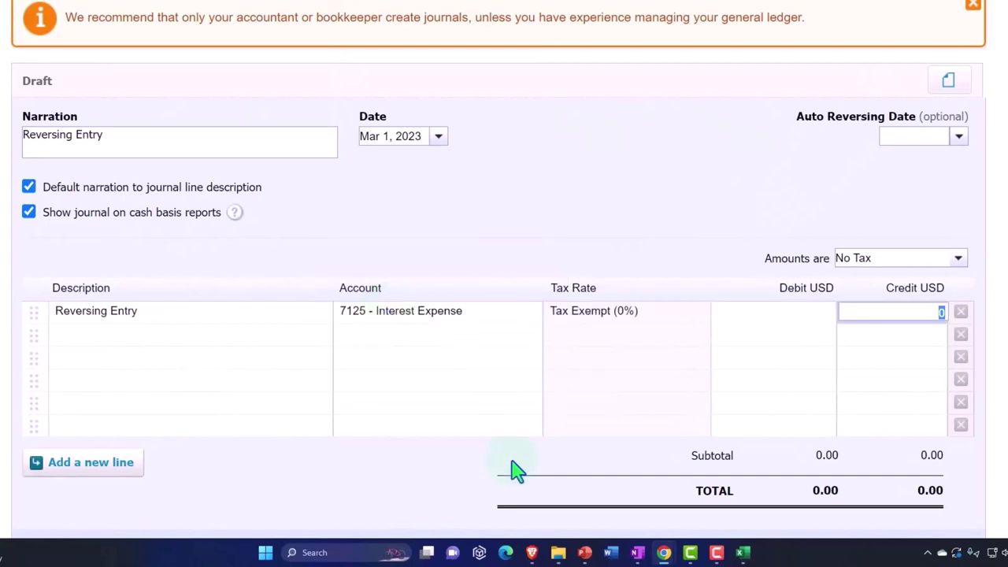
left_click(743, 552)
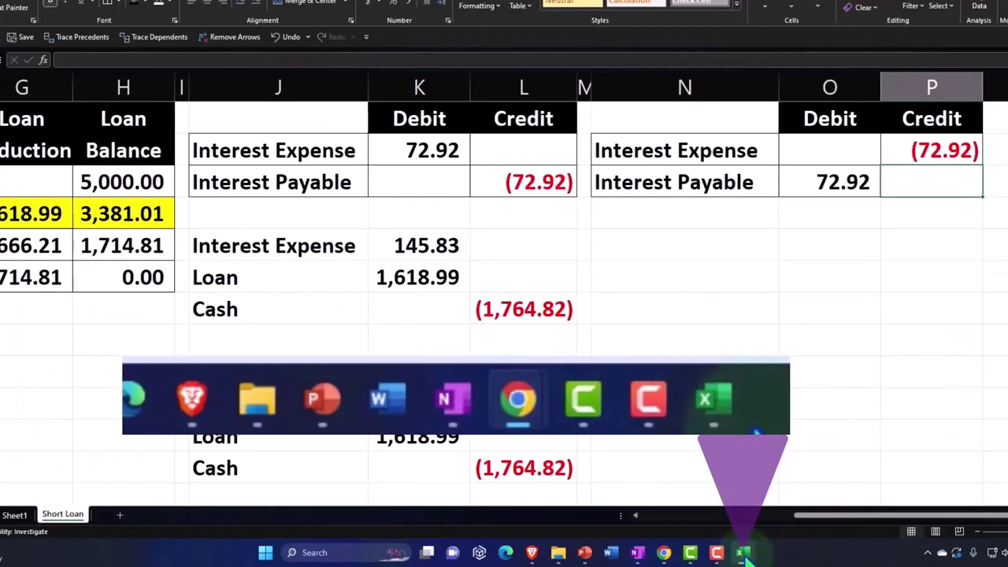
left_click(743, 552)
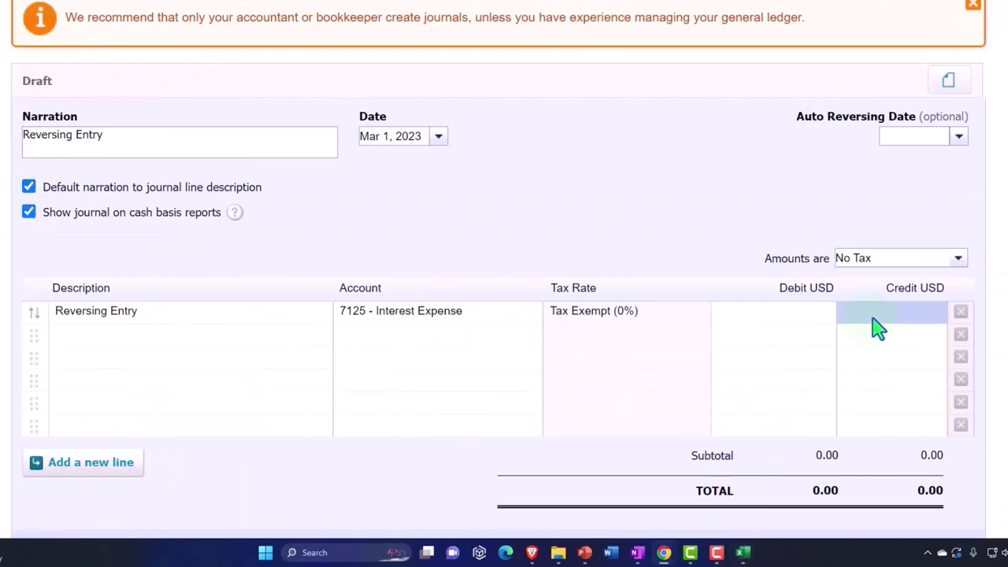
left_click(874, 326)
type("75.9")
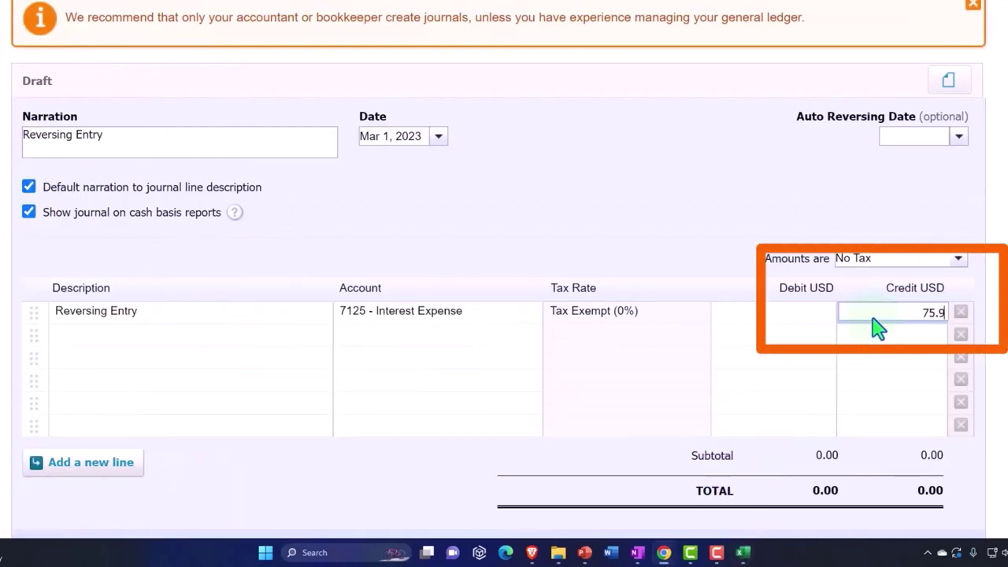
type("2")
key("Tab")
Step: Set the second line's account to 2435 - Interest Payable
left_click(742, 553)
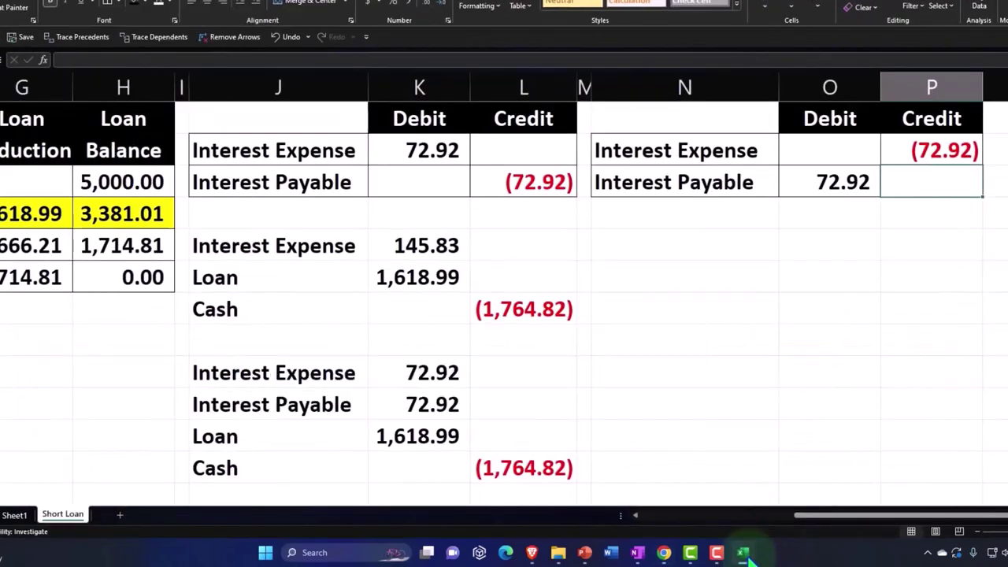
left_click(743, 552)
key("Tab")
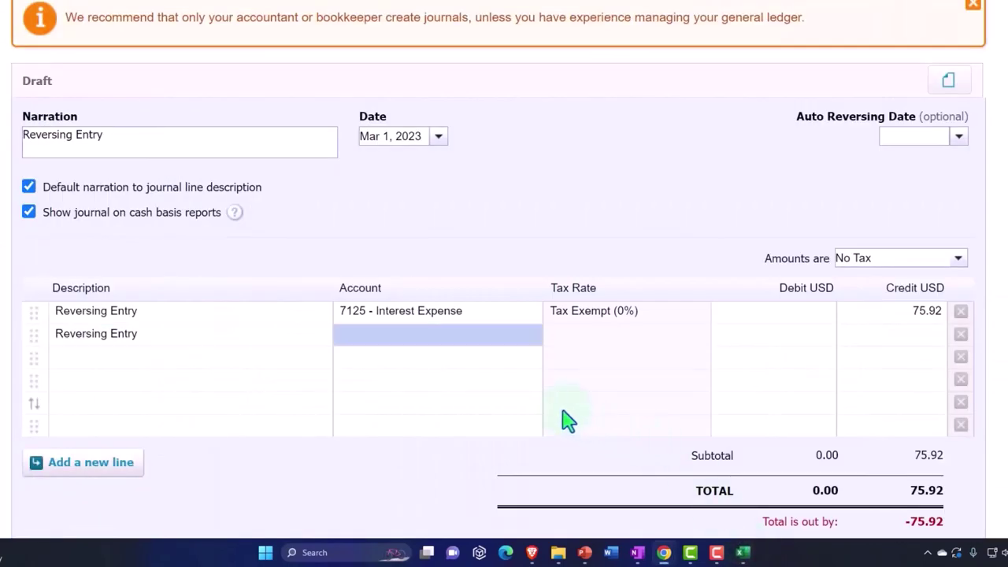
left_click(389, 341)
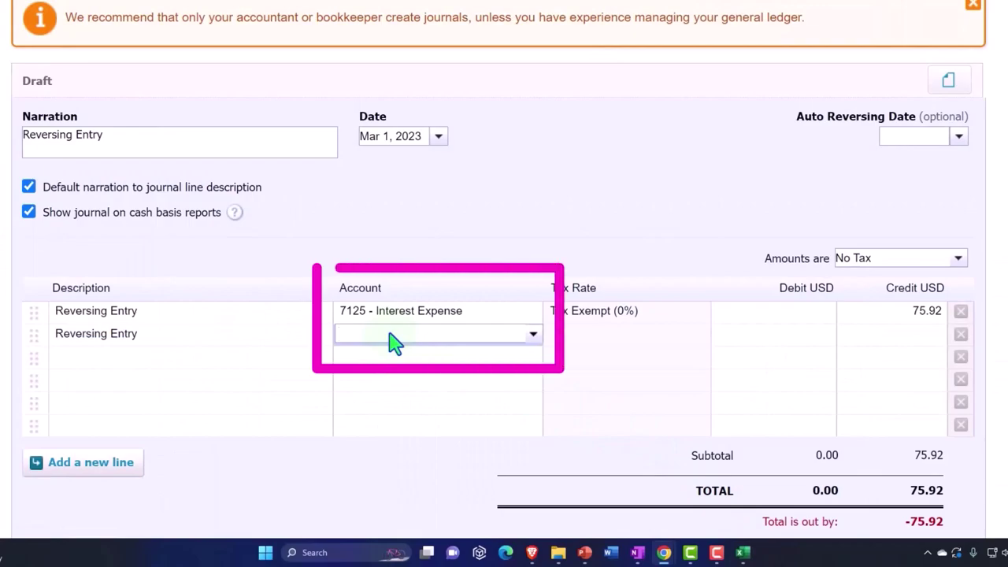
left_click(742, 552)
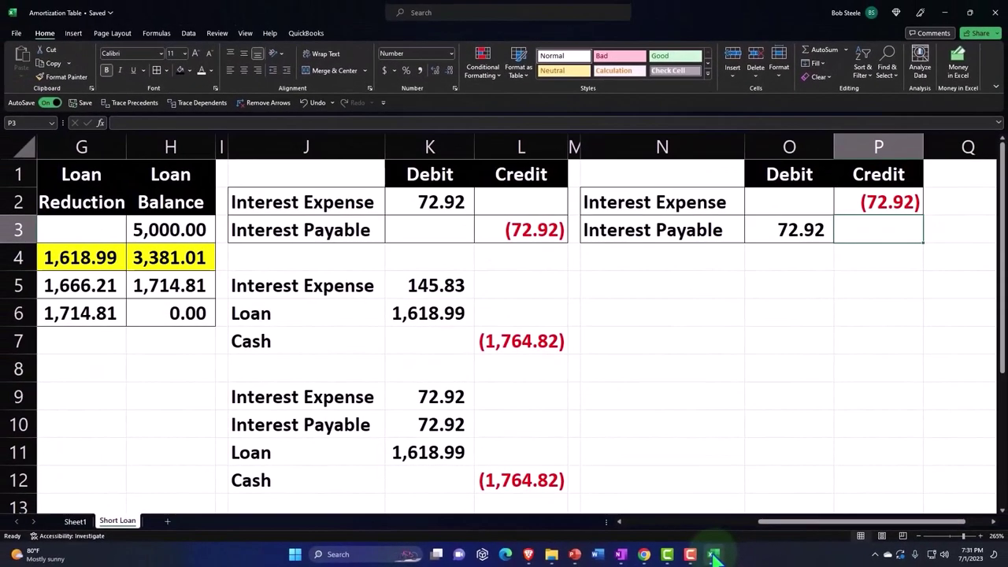
left_click(713, 554)
type("inter")
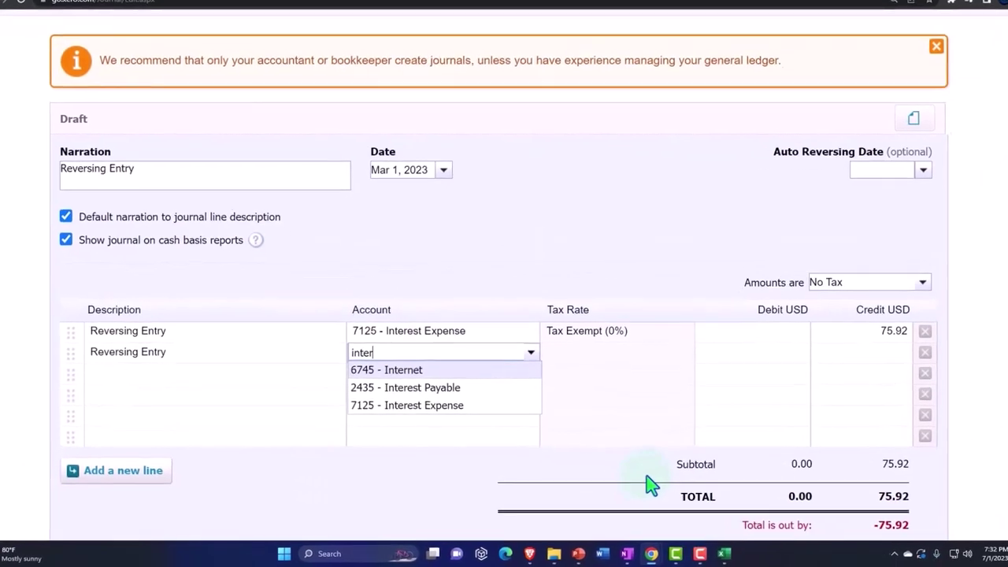
key("Down")
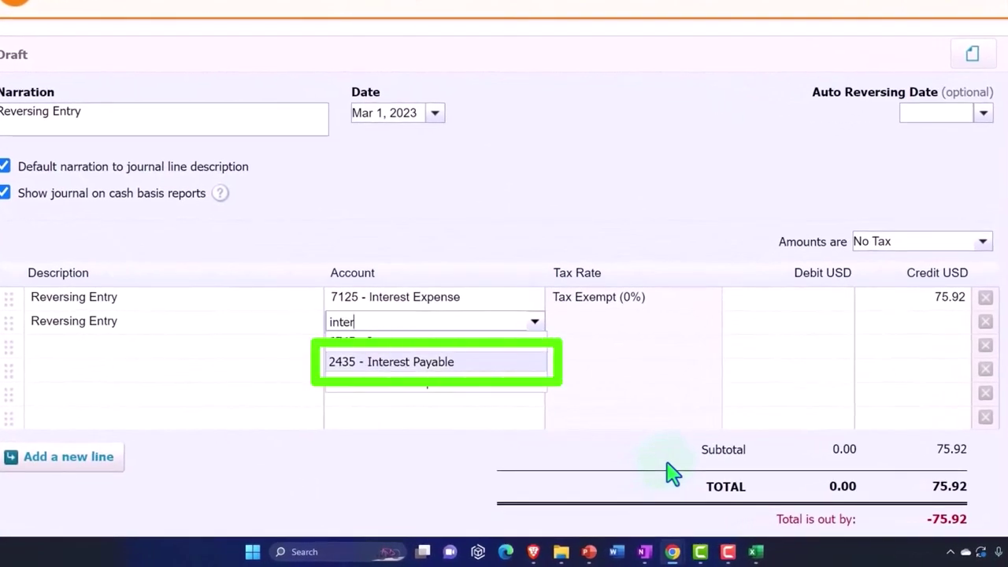
key("Tab")
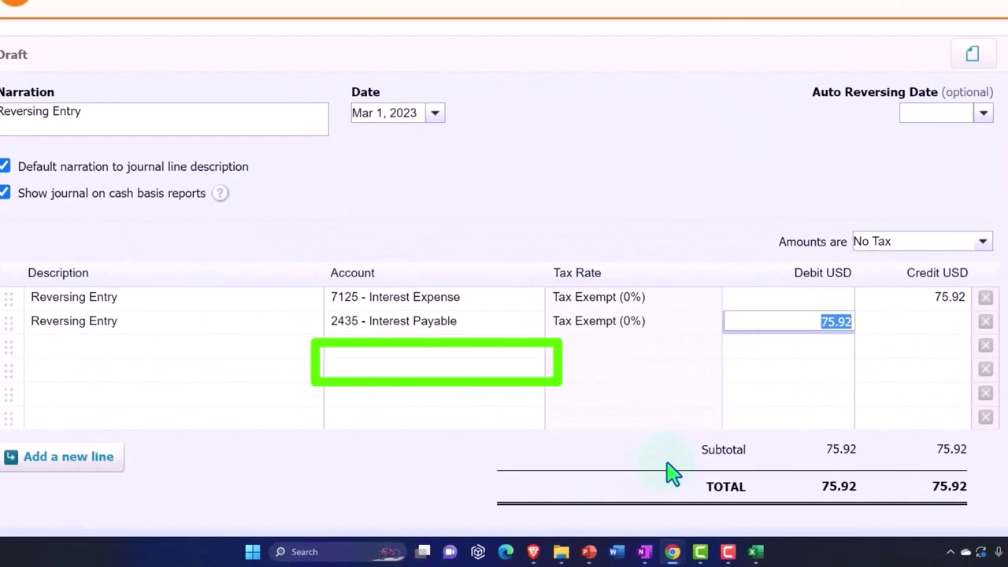
key("Tab")
key("Tab")
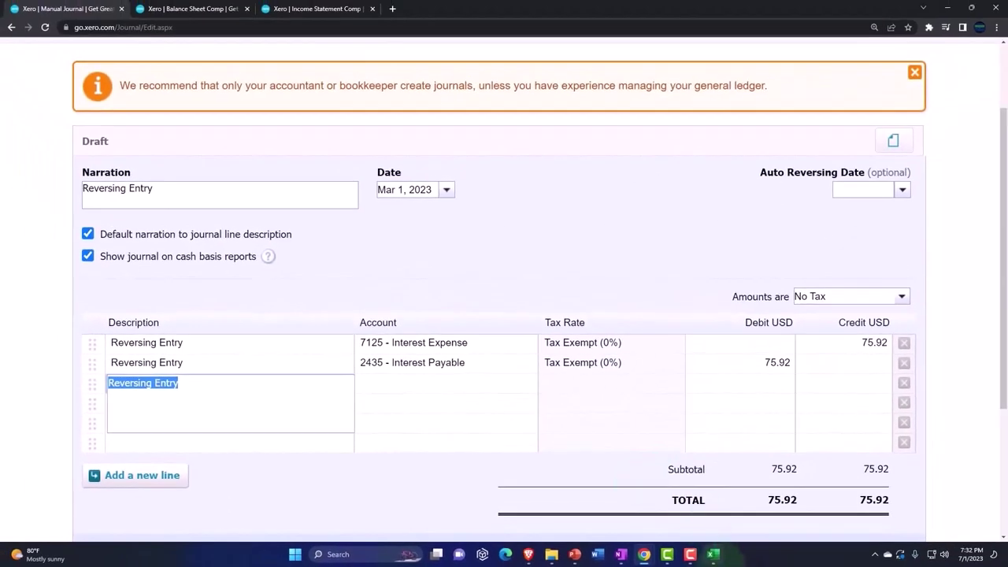
Step: Recheck the Excel figures, then scroll down to the Post button
left_click(713, 554)
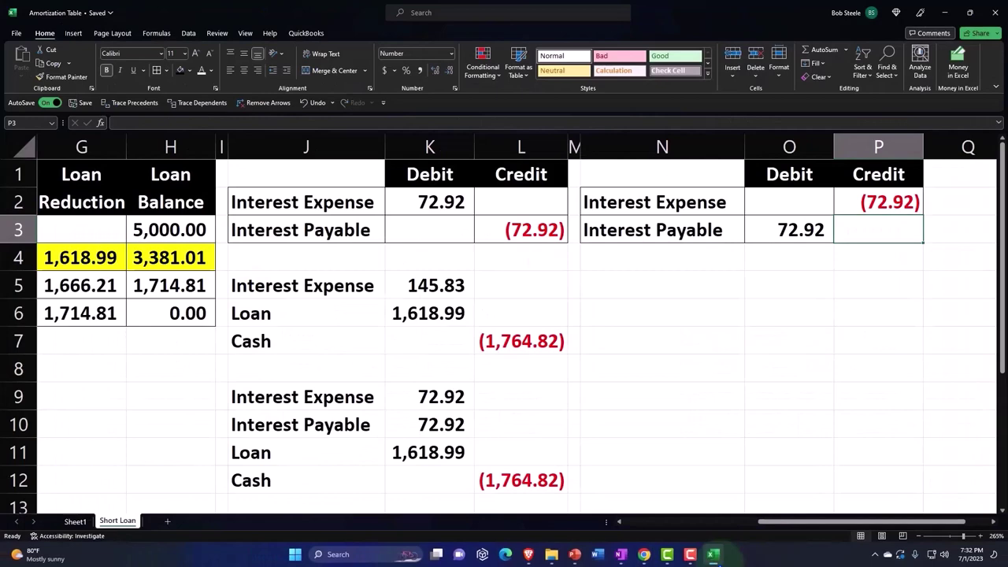
left_click(713, 554)
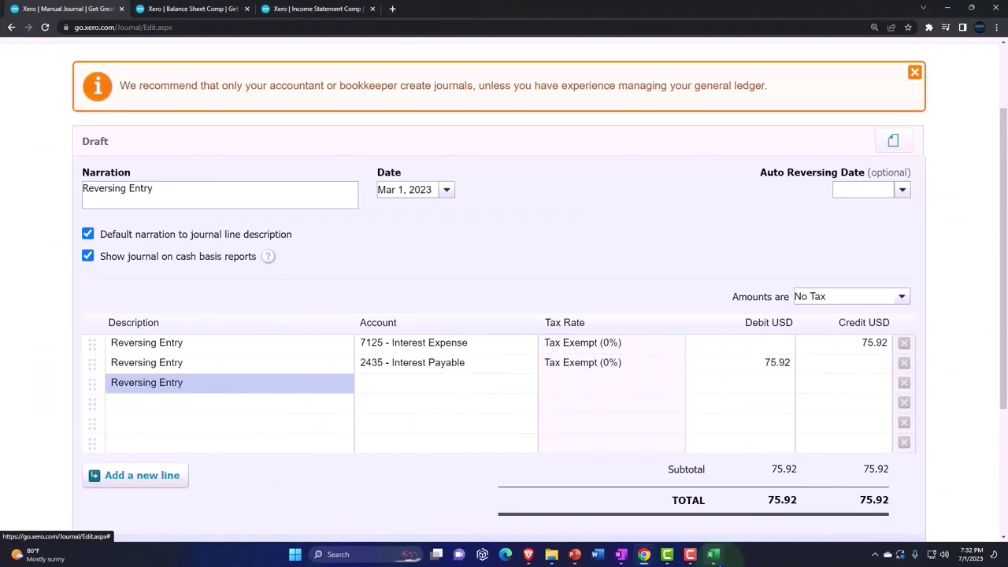
scroll(694, 448, "down", 1)
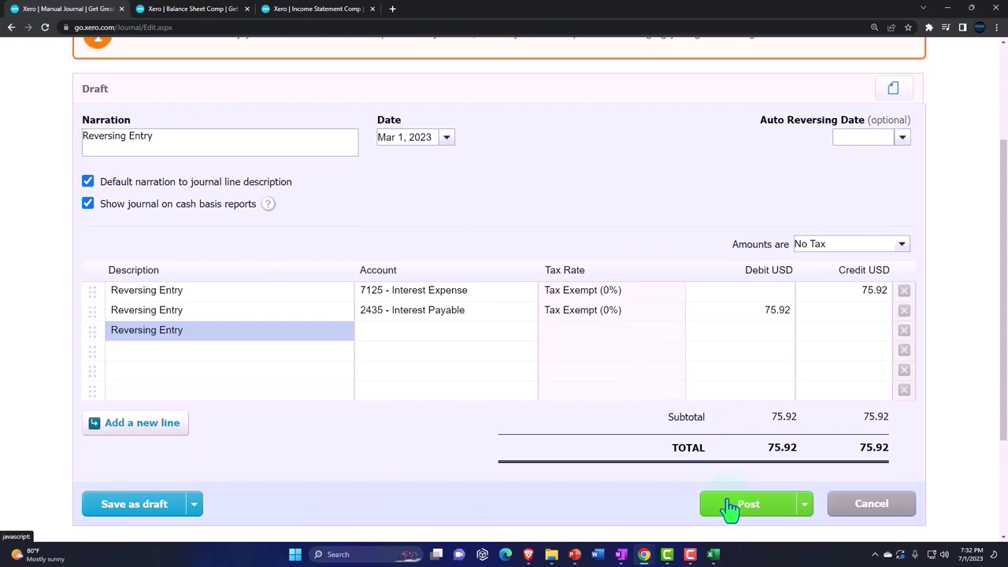
Step: Post the balanced reversing journal and refresh the Balance Sheet Comp report
left_click(729, 501)
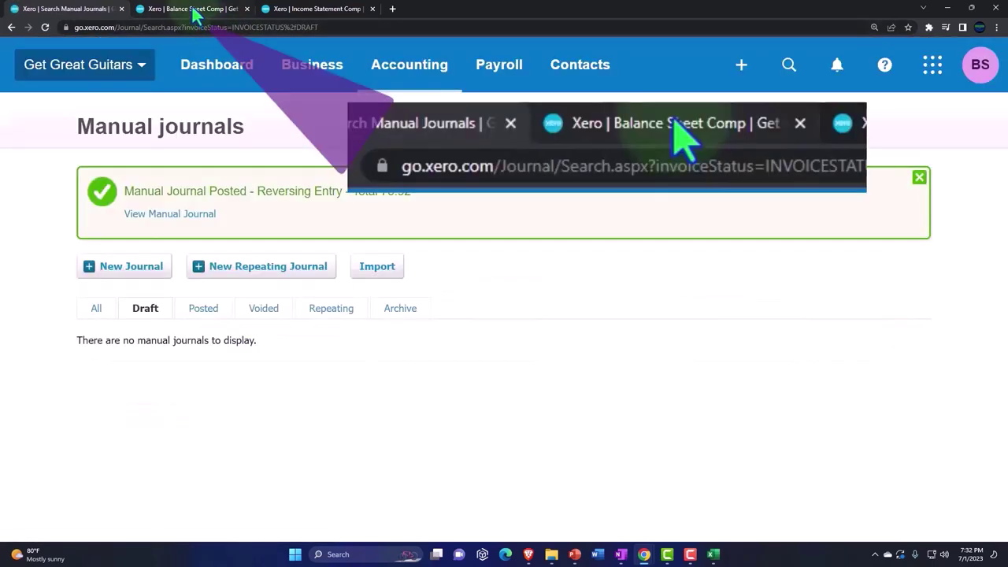
left_click(195, 10)
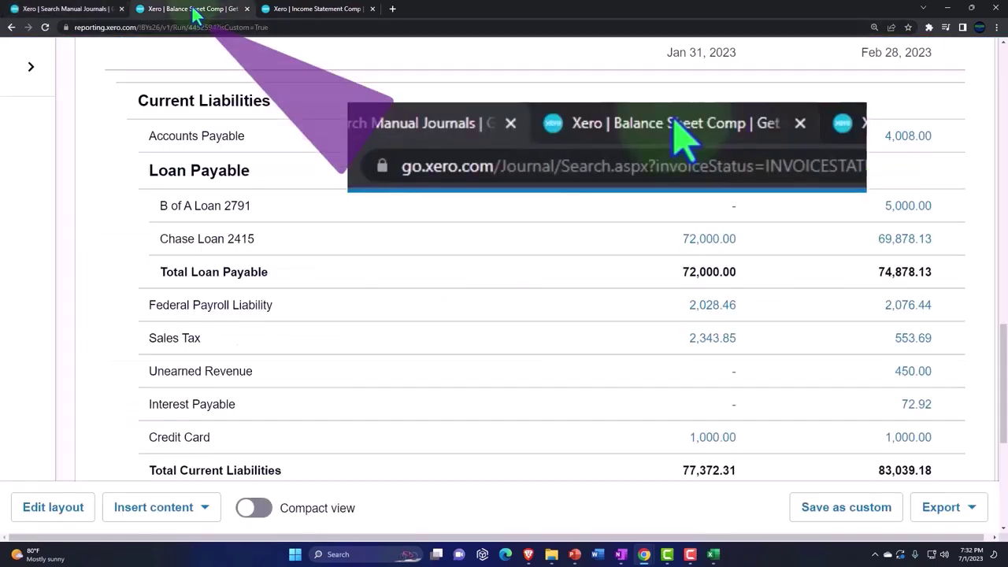
scroll(386, 303, "up", 10)
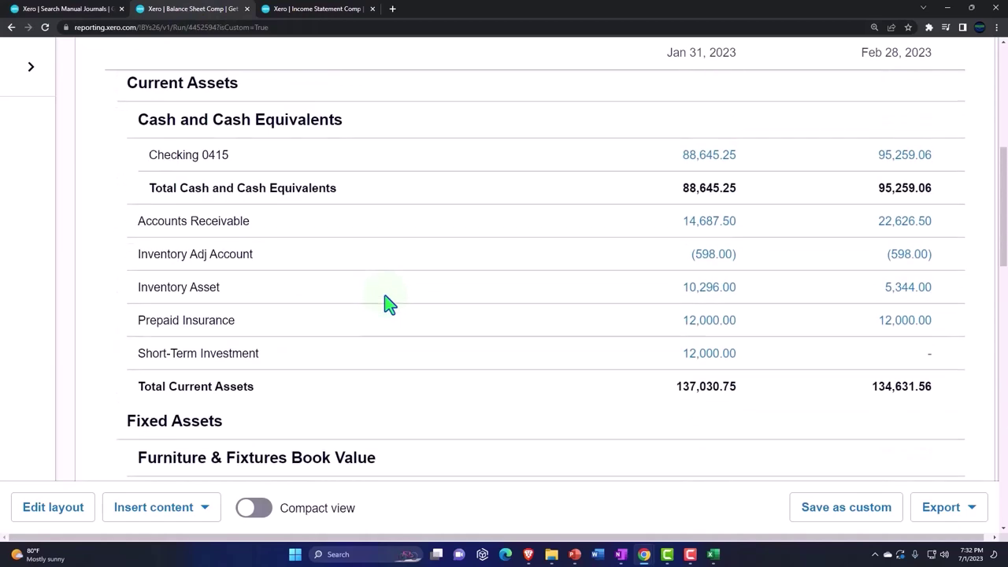
scroll(386, 304, "up", 5)
left_click(940, 230)
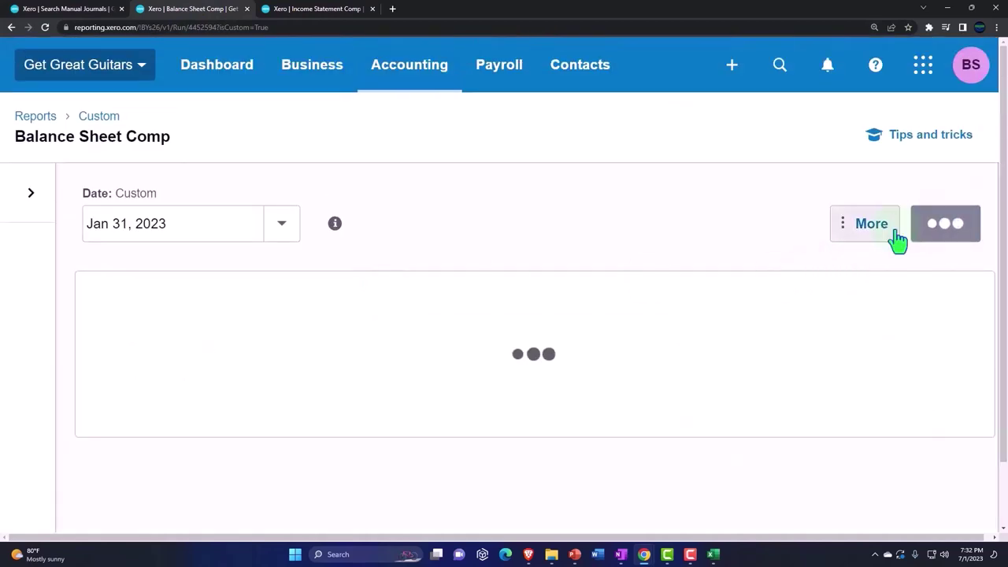
Step: Review the Jan 31 and Feb 28 balances, total assets 227,530.75 and 230,131.56
scroll(477, 218, "down", 3)
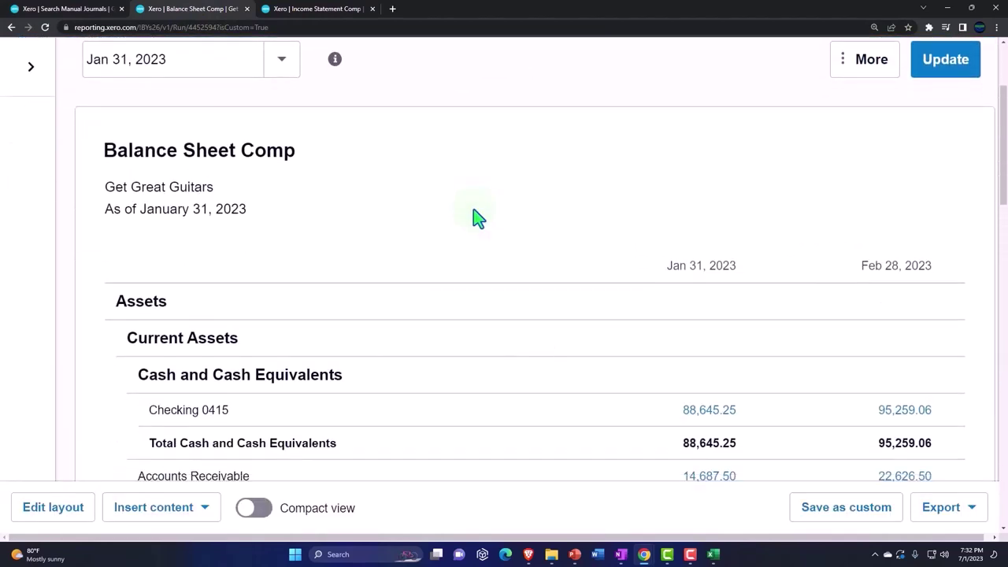
scroll(477, 217, "down", 2)
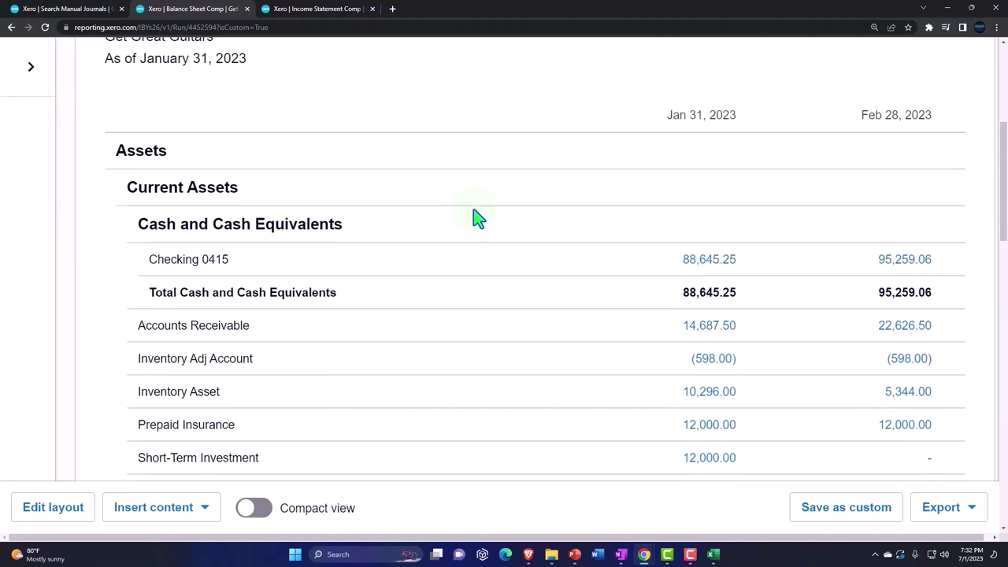
scroll(477, 219, "down", 1)
scroll(476, 218, "down", 1)
scroll(476, 219, "down", 1)
scroll(476, 218, "down", 1)
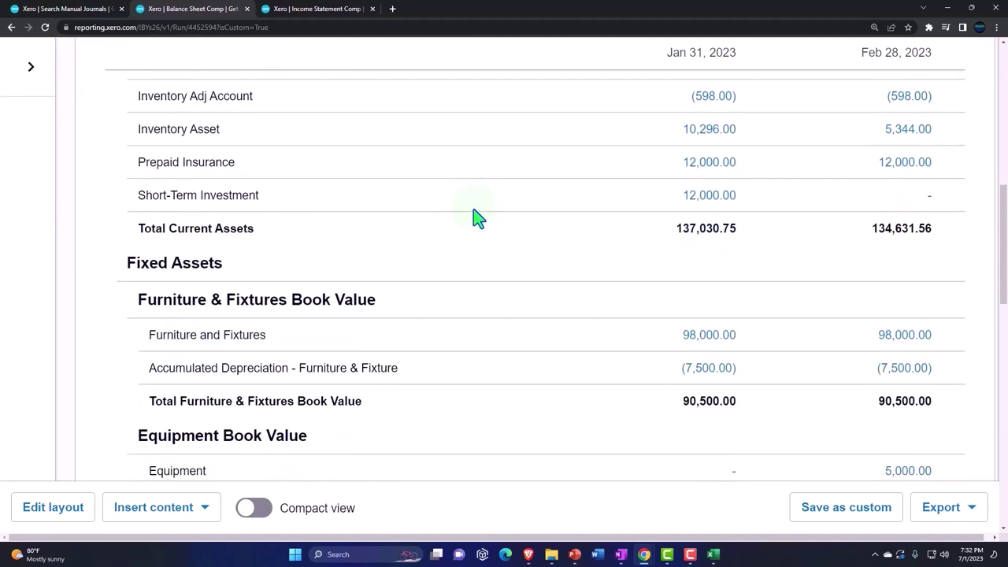
scroll(477, 219, "down", 2)
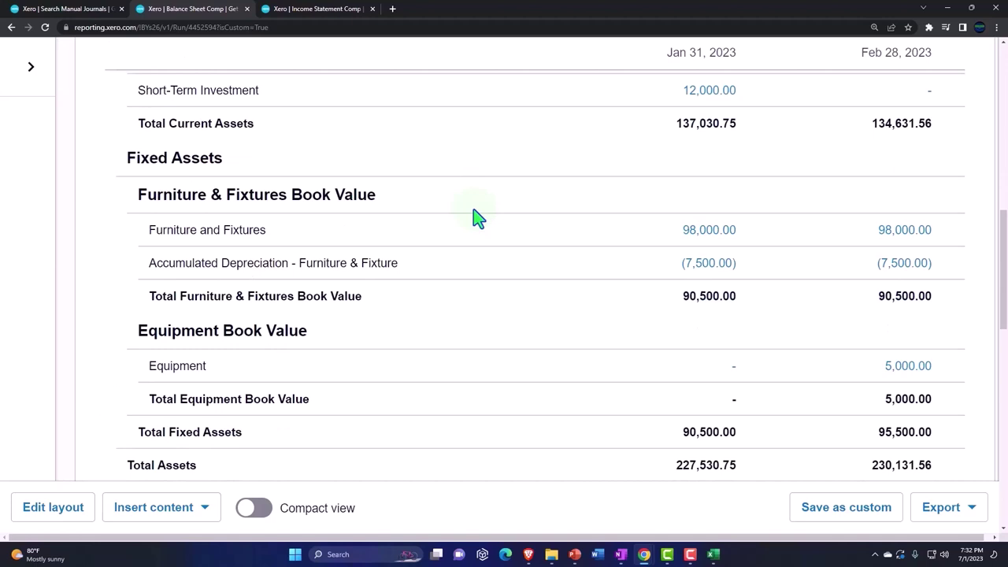
scroll(477, 218, "down", 1)
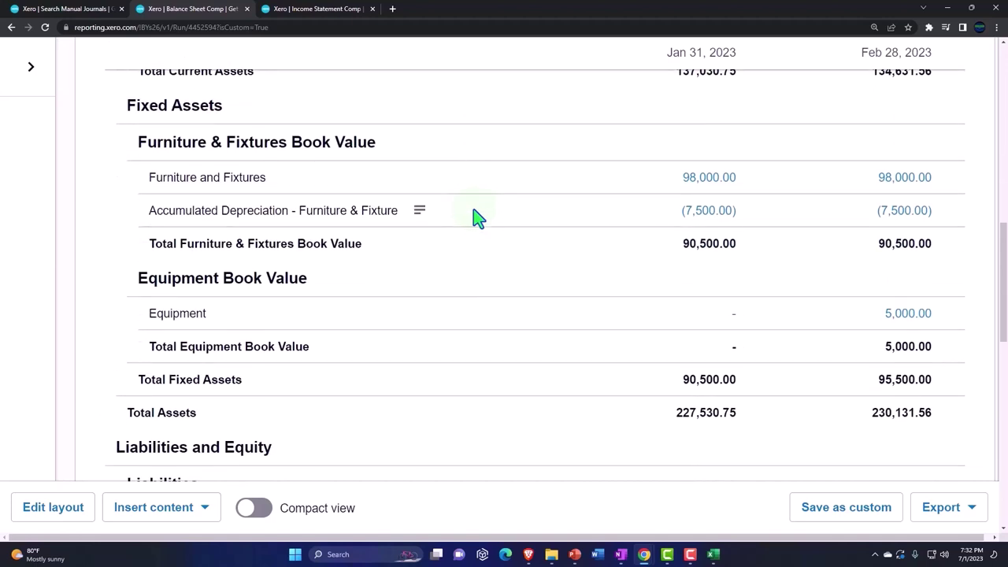
scroll(476, 218, "down", 2)
scroll(476, 219, "down", 1)
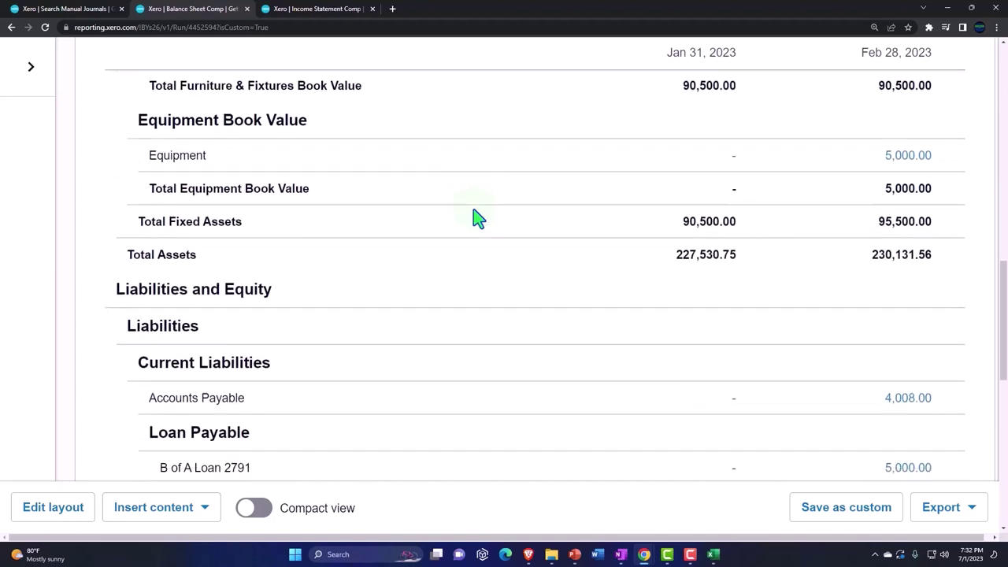
scroll(477, 218, "down", 1)
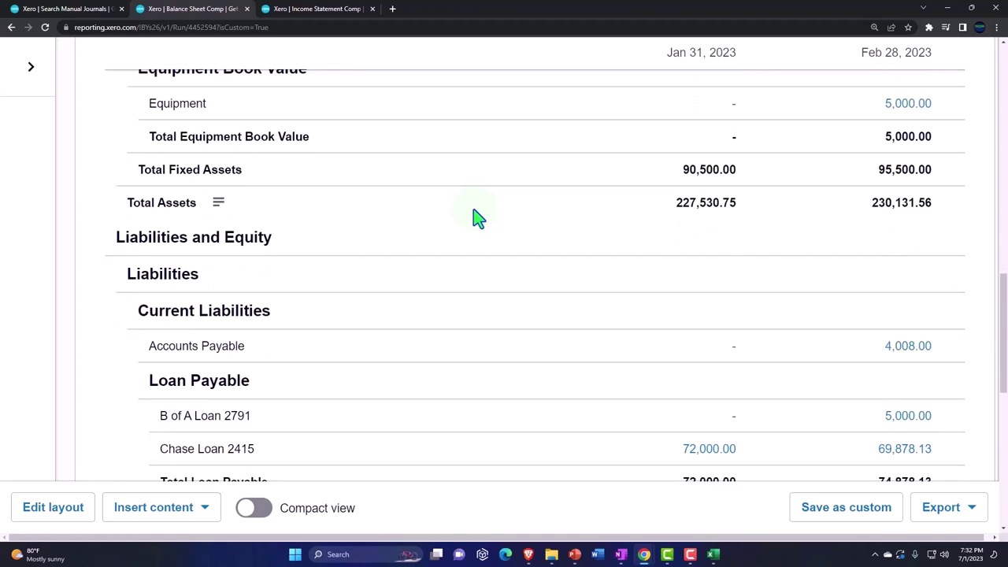
scroll(446, 243, "up", 3)
scroll(445, 244, "up", 5)
scroll(446, 243, "up", 3)
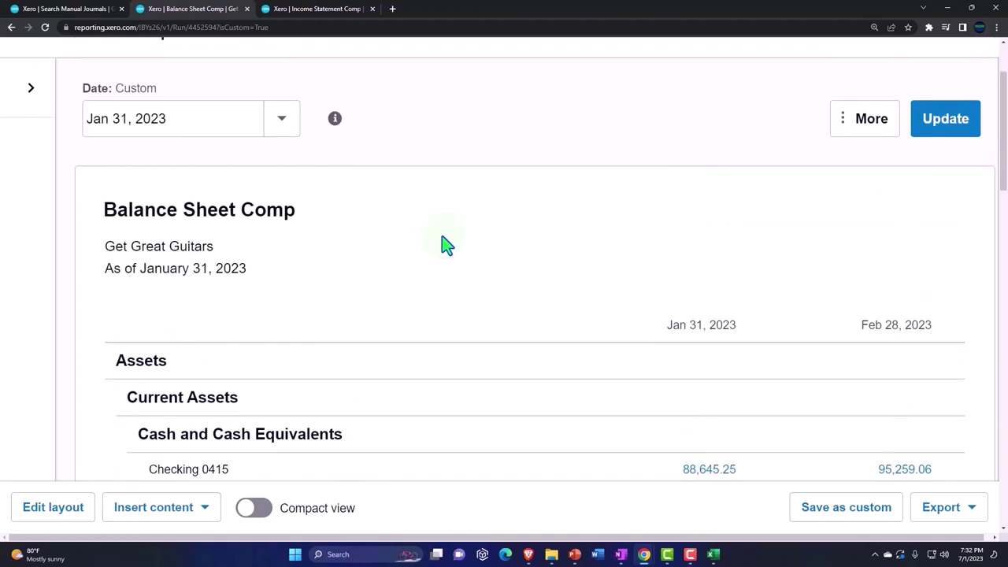
scroll(446, 244, "up", 2)
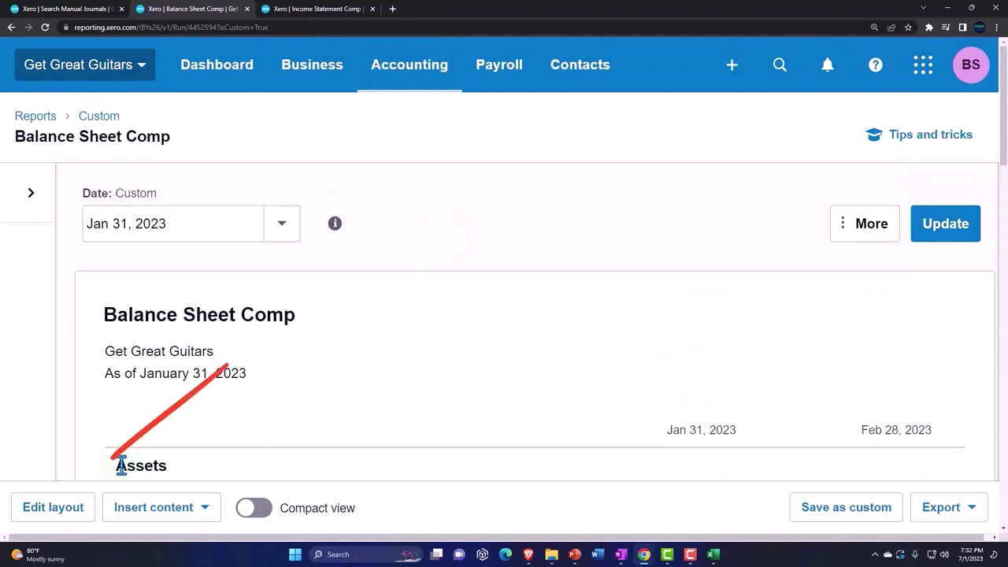
Step: Add a Date column set to 31 Mar 2023 to the Balance Sheet Comp layout and update it
left_click(78, 508)
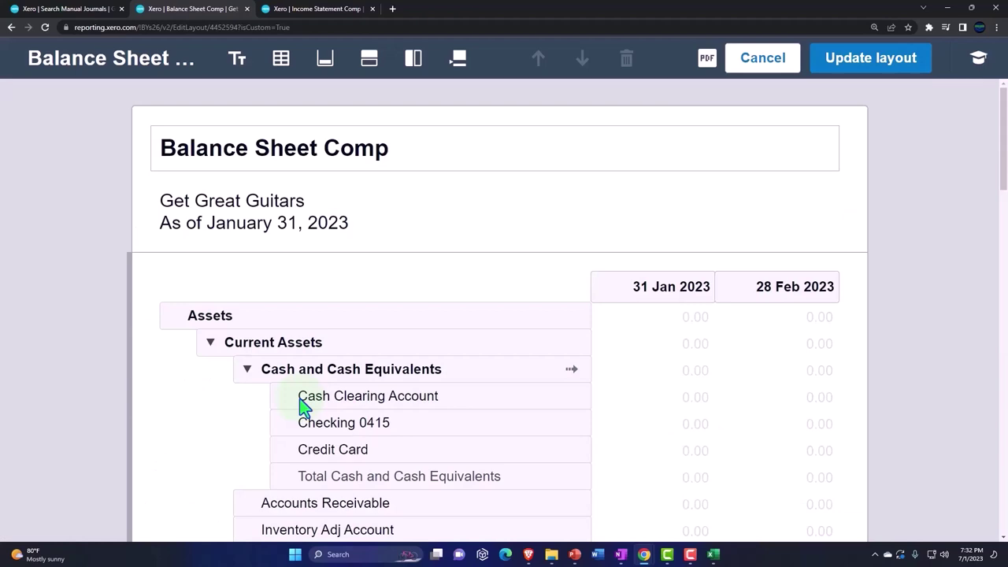
left_click(413, 58)
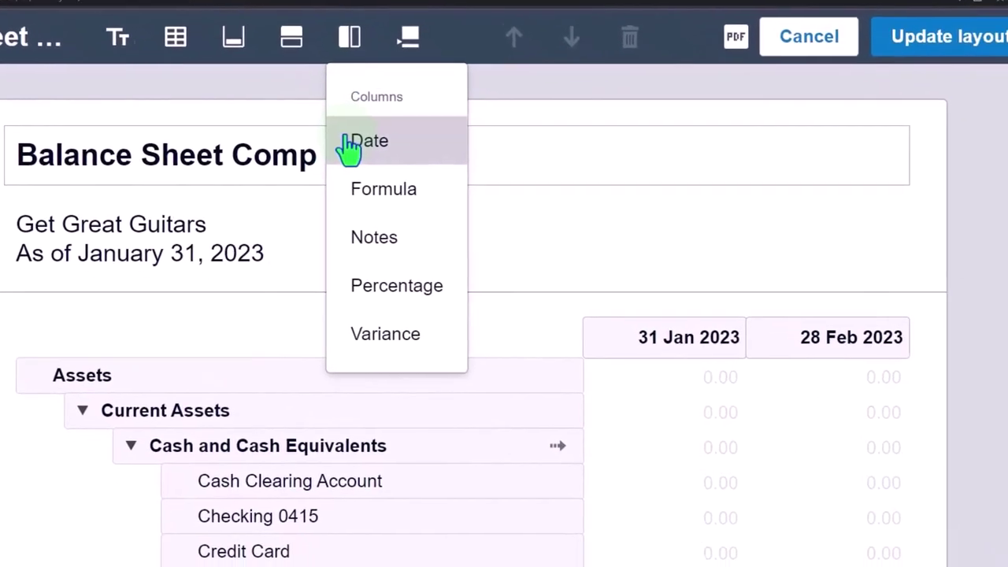
left_click(390, 183)
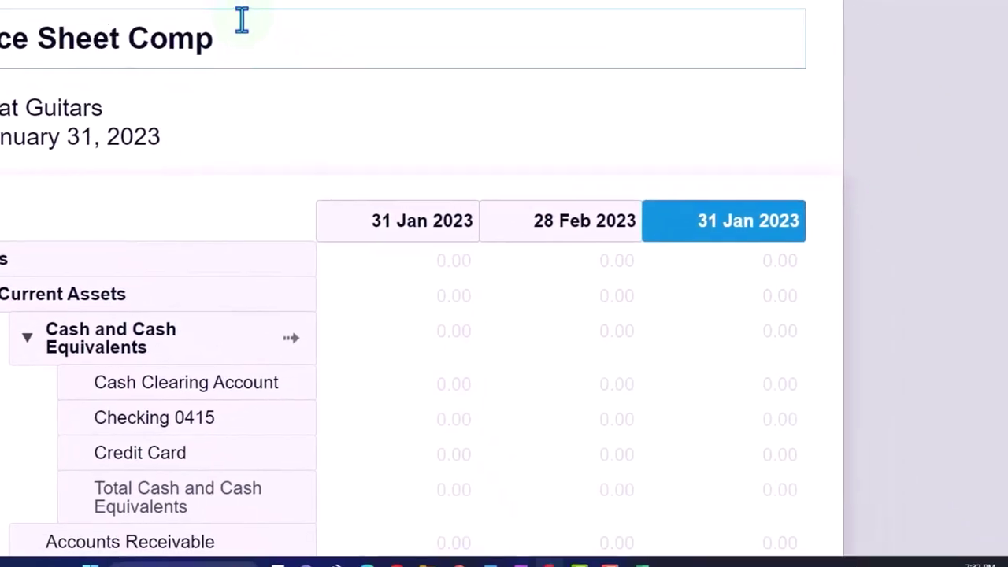
left_click(727, 219)
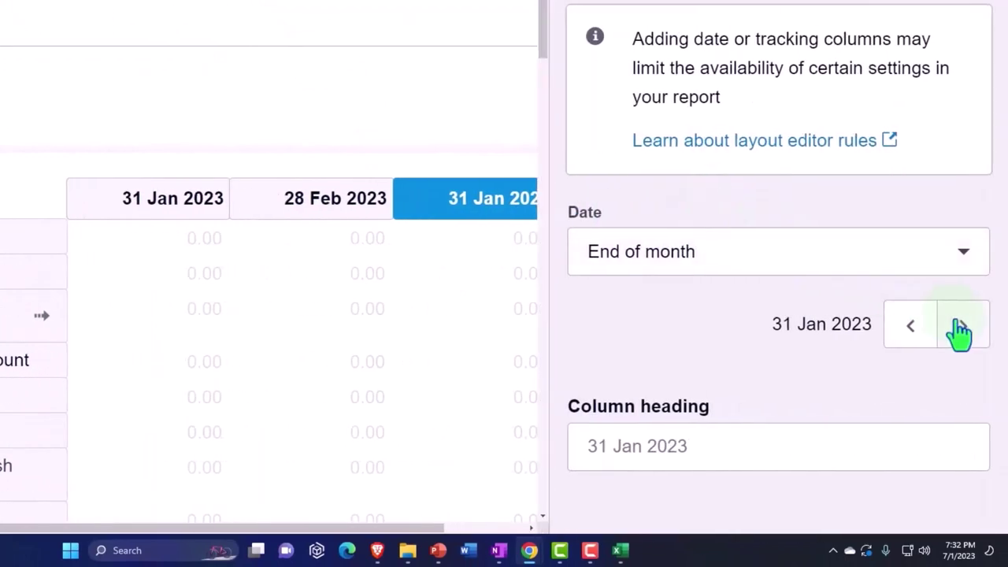
left_click(959, 331)
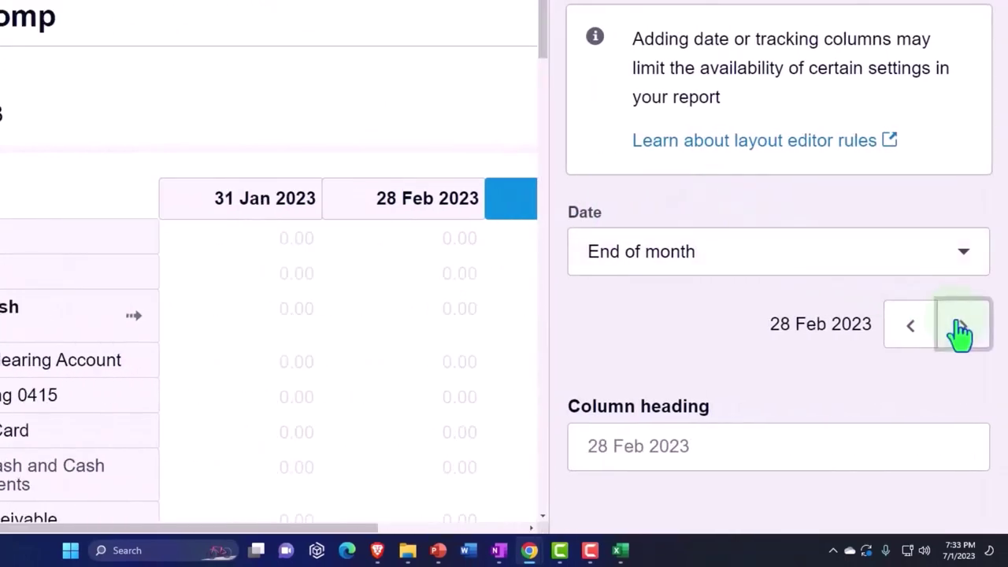
left_click(960, 331)
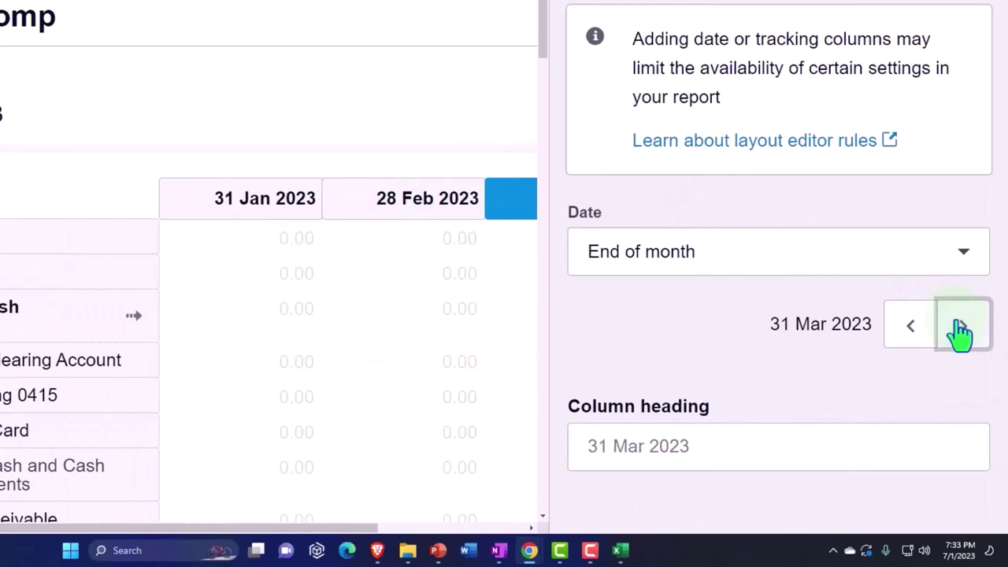
left_click_drag(356, 528, 486, 529)
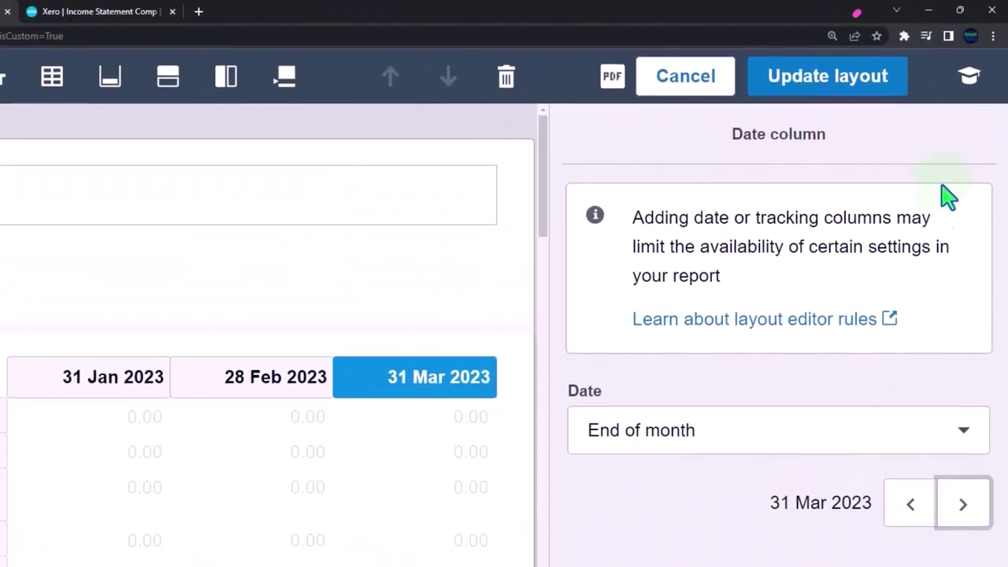
left_click(867, 63)
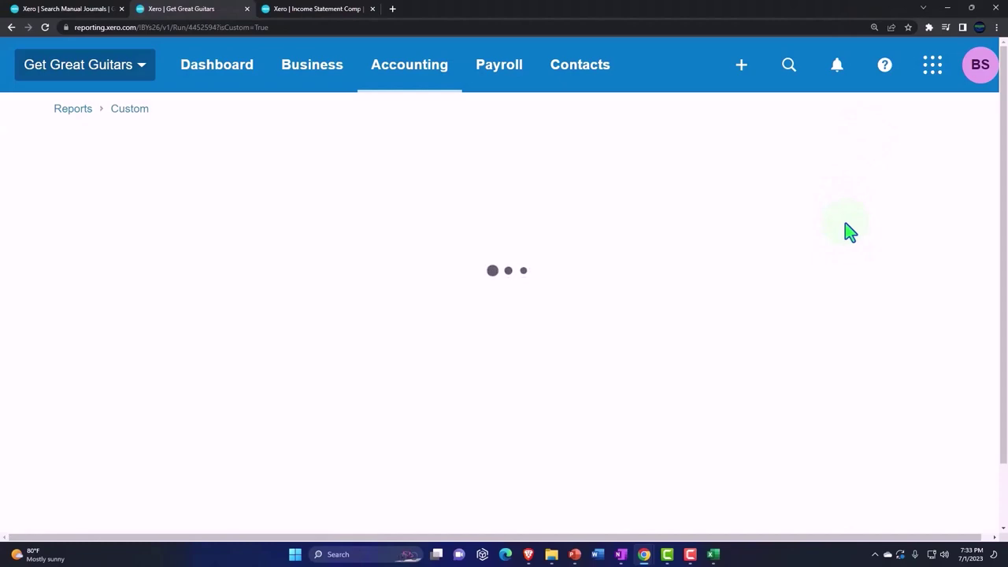
Step: Save the Balance Sheet Comp as a custom report and dismiss the confirmation
scroll(841, 265, "down", 3)
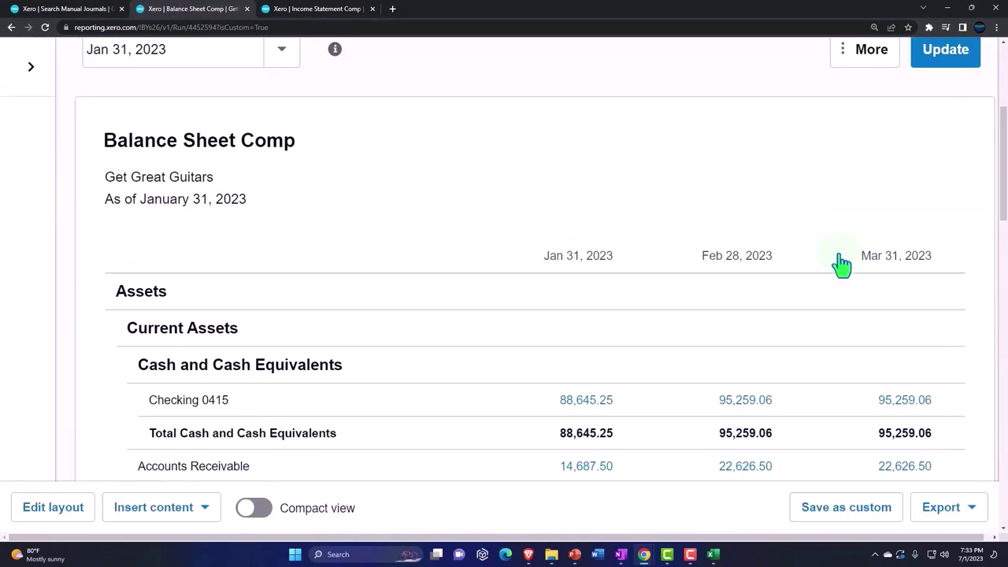
scroll(841, 266, "down", 3)
left_click(865, 518)
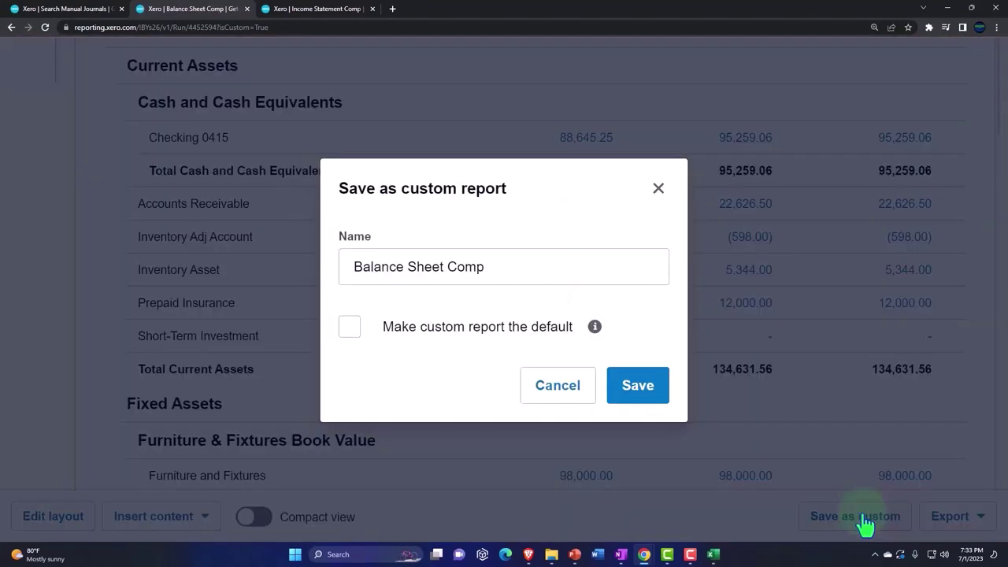
left_click(659, 398)
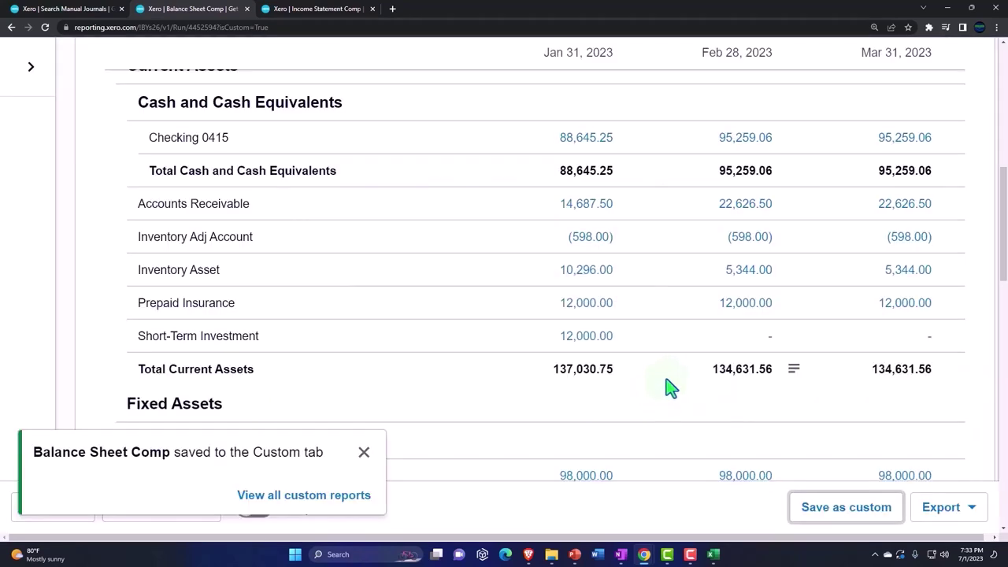
left_click(376, 456)
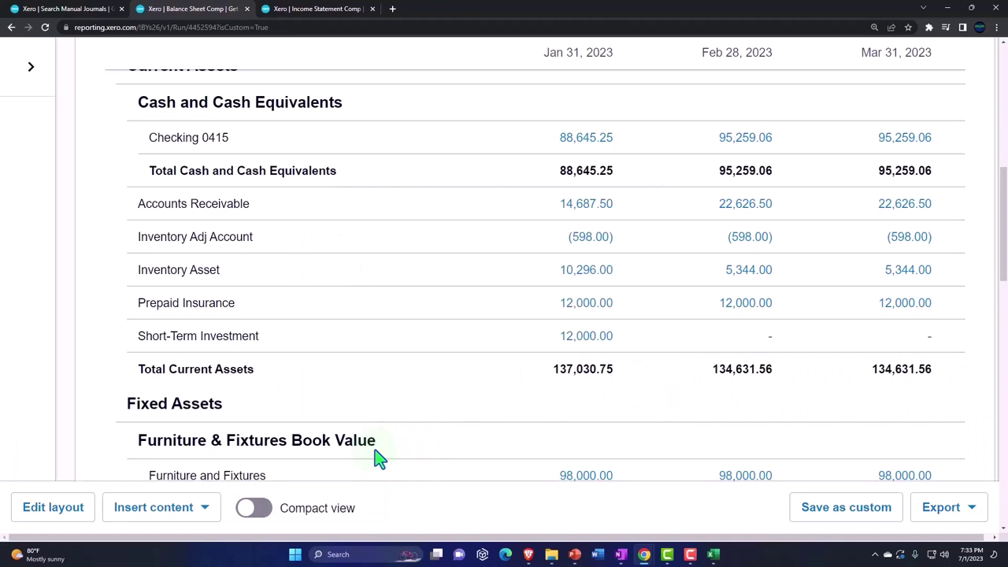
Step: Scroll down to Interest Payable, which shows (3.00) at Mar 31, 2023
scroll(399, 425, "down", 2)
scroll(402, 424, "up", 3)
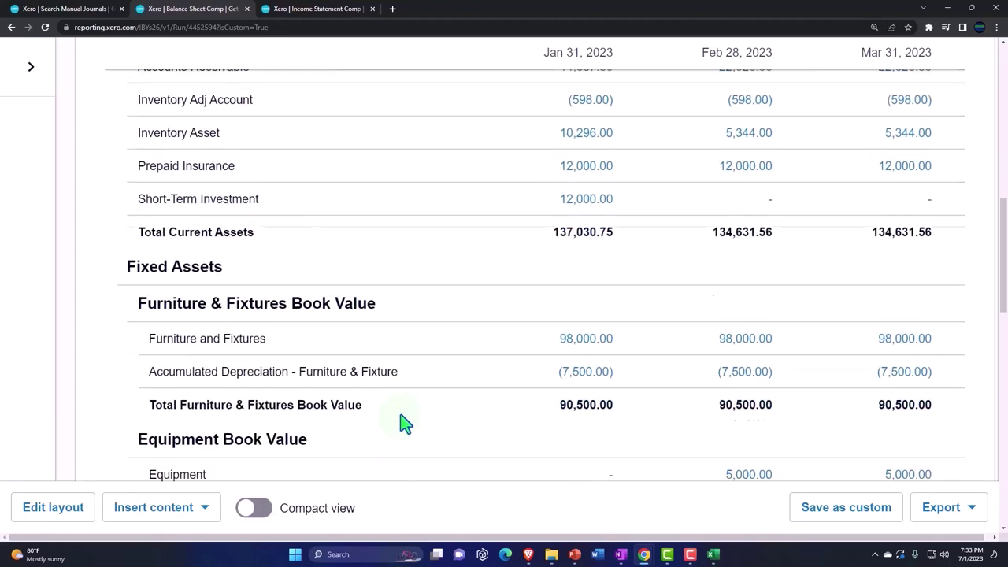
scroll(402, 424, "down", 1)
scroll(402, 423, "down", 2)
scroll(401, 424, "down", 2)
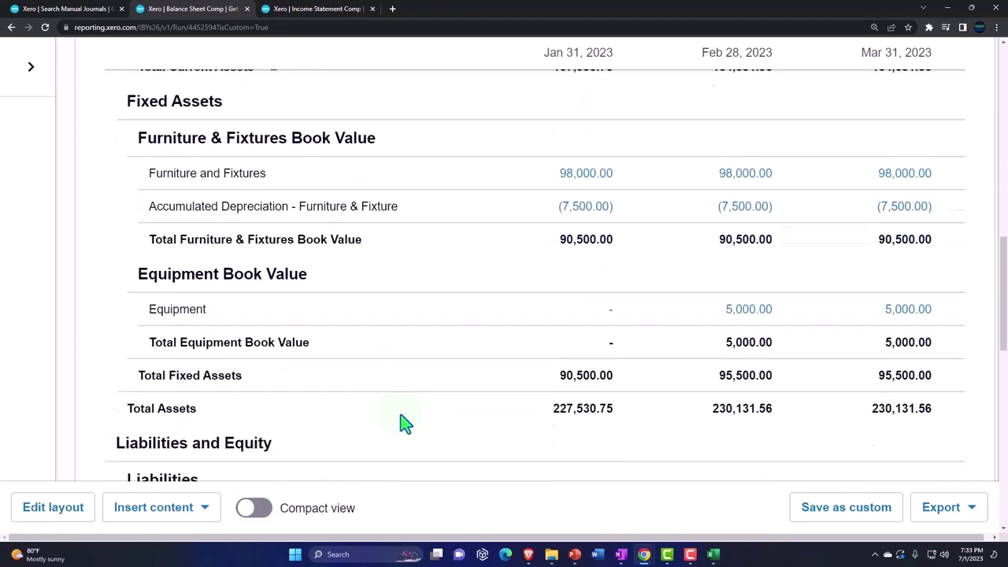
scroll(402, 423, "down", 1)
scroll(402, 424, "down", 1)
scroll(400, 421, "down", 2)
scroll(400, 421, "down", 2)
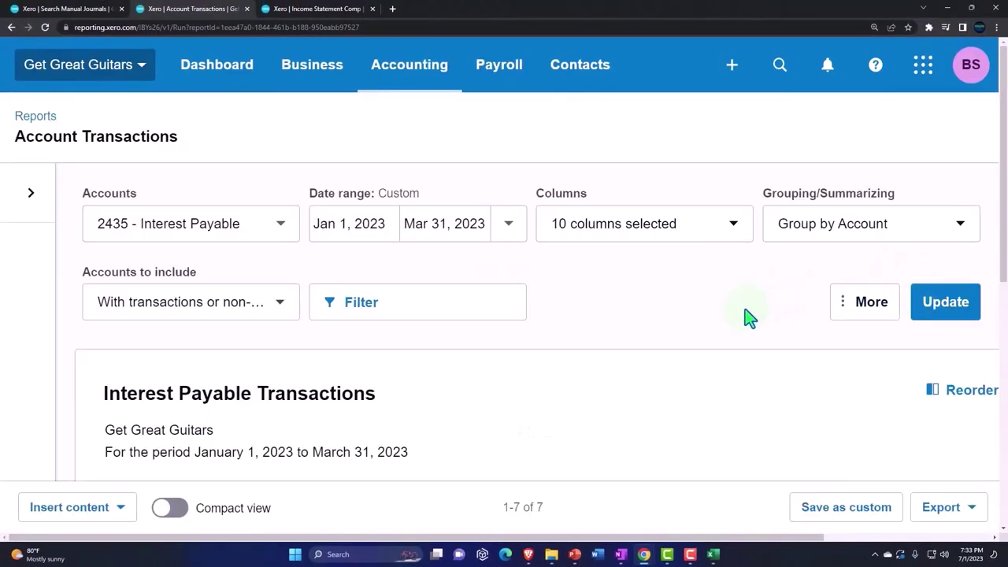
Step: Open the Mar 1 75.92 Manual Journal #147 and choose Edit from Journal Options
scroll(750, 317, "down", 2)
scroll(749, 317, "down", 2)
scroll(745, 318, "down", 3)
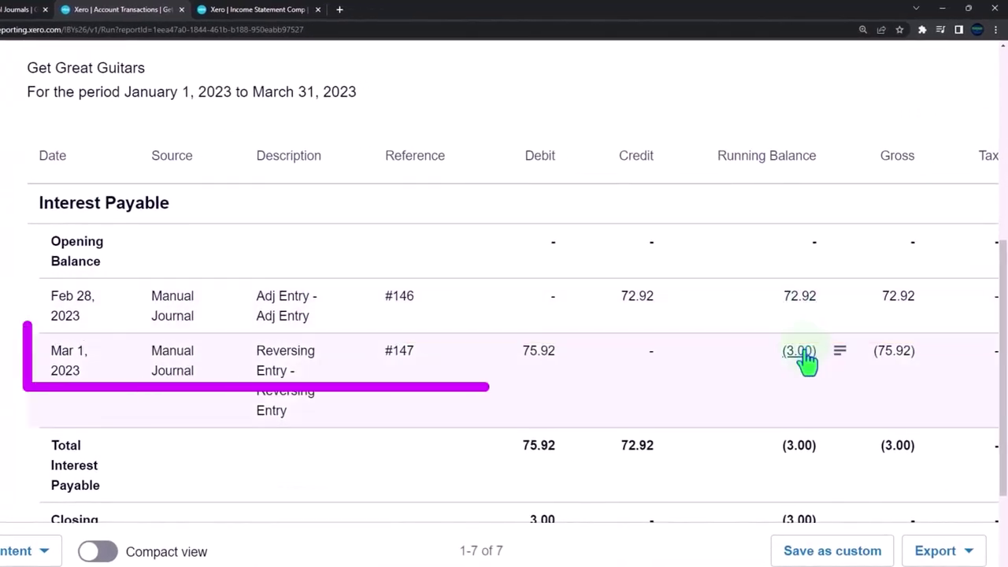
left_click(544, 356)
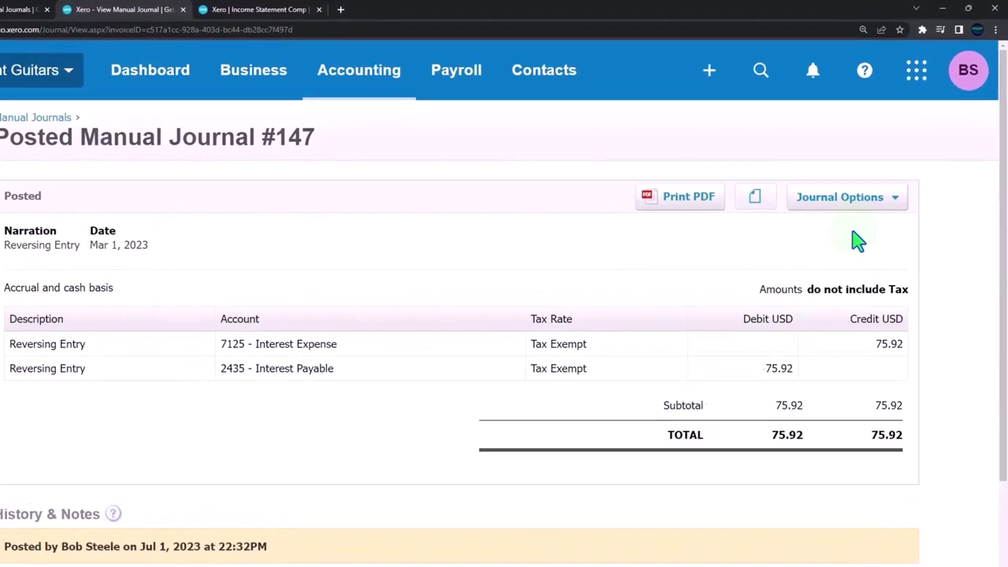
left_click(858, 182)
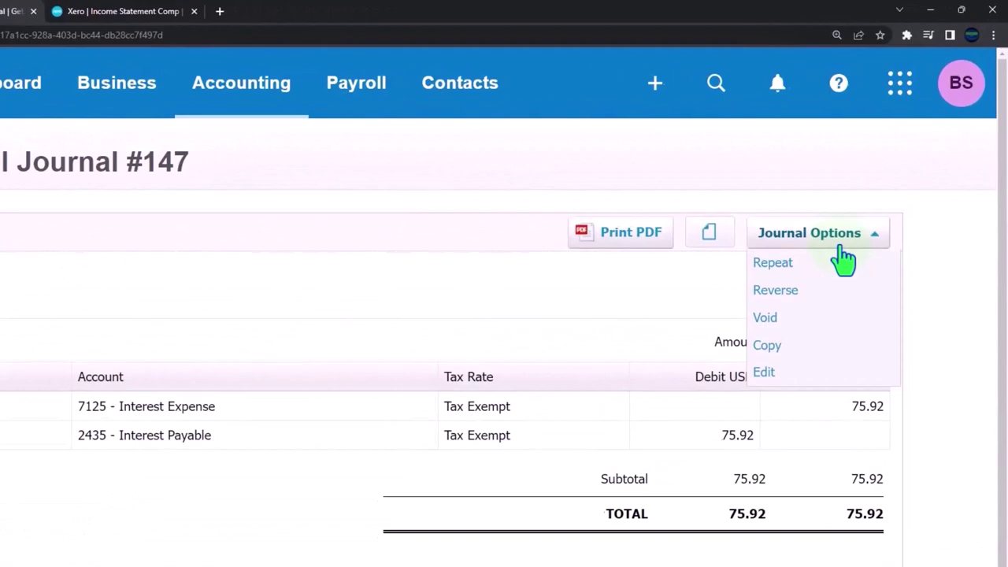
left_click(776, 384)
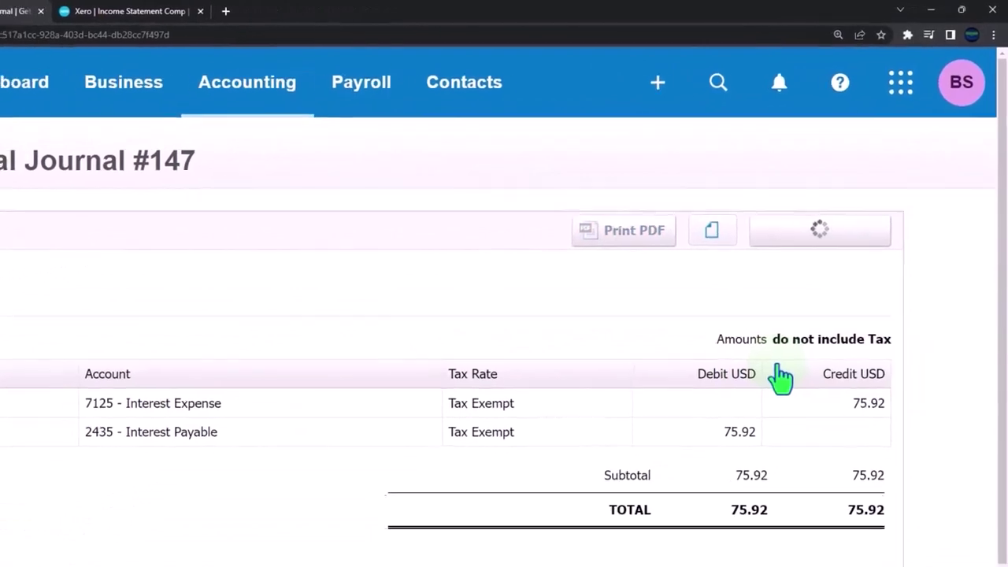
Step: Check the correct interest amount in the Excel sheet, then return to the journal
scroll(827, 331, "down", 1)
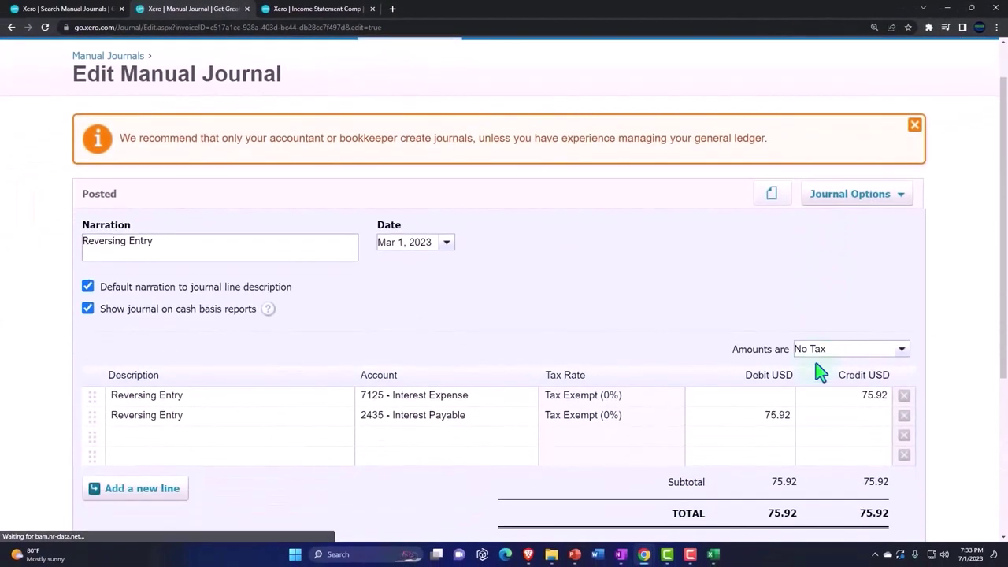
left_click(713, 555)
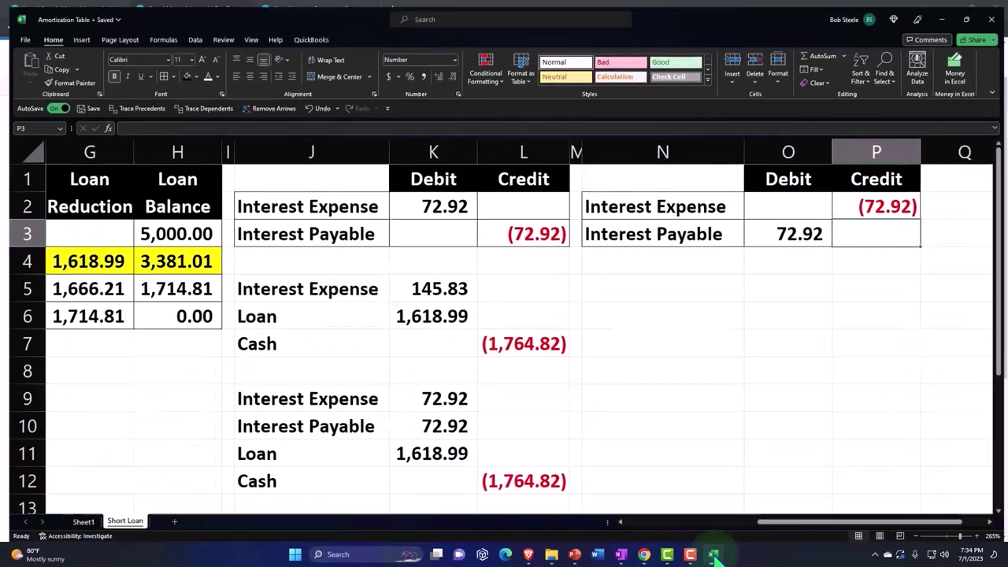
left_click(714, 552)
Step: Change the Interest Expense credit and Interest Payable debit to 72.92 and post the journal
left_click(745, 288)
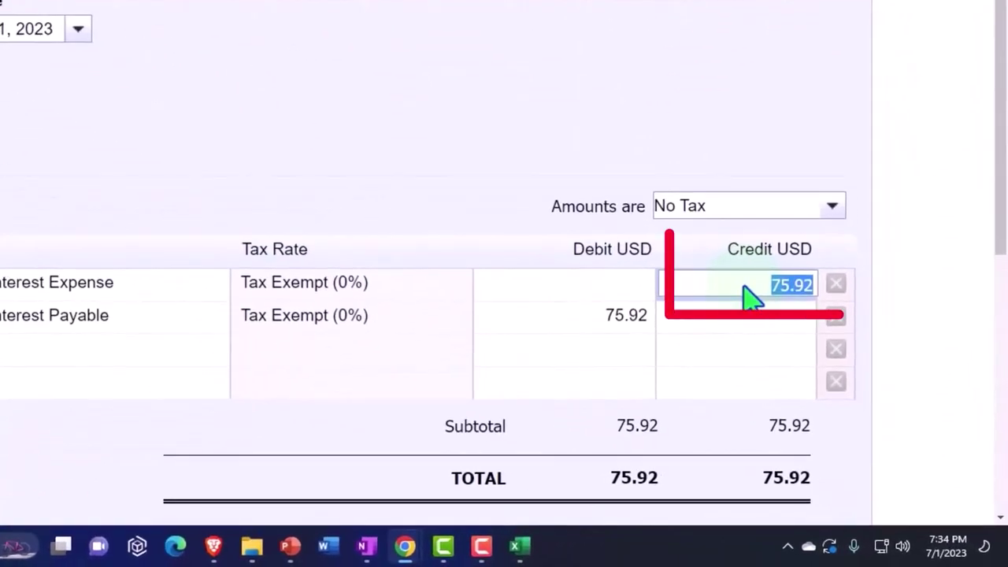
type("7")
key("Tab")
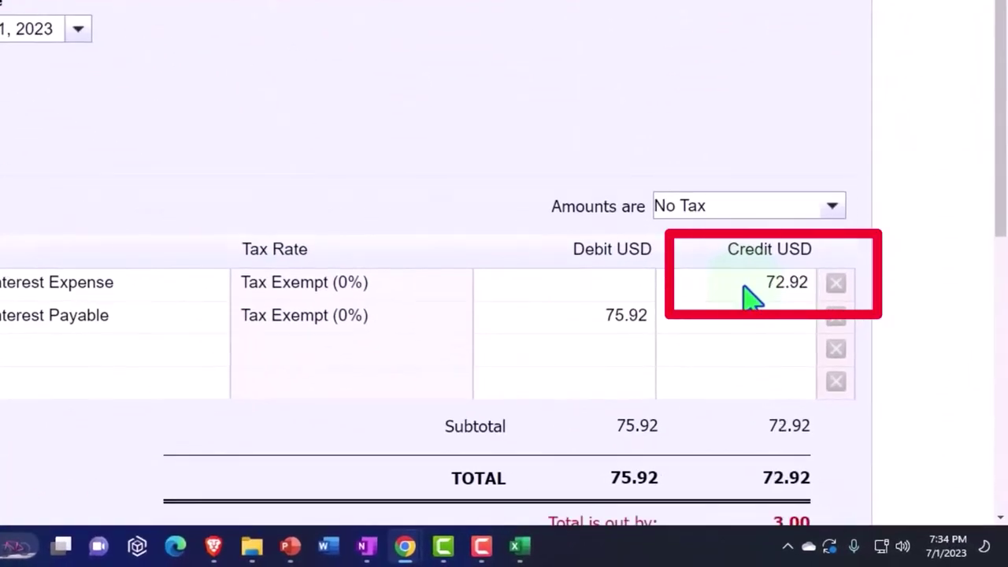
key("Tab")
key("Tab")
type("72.9")
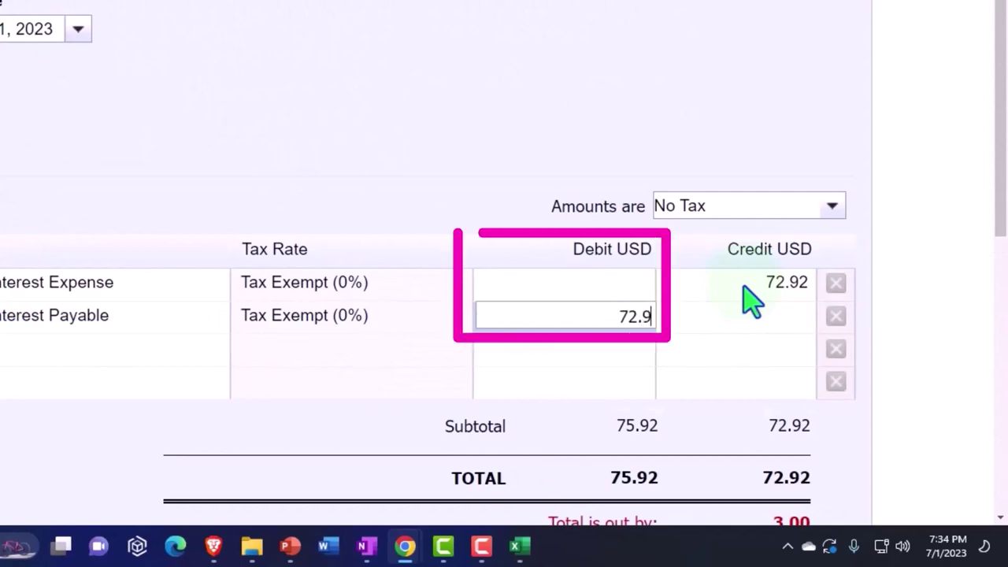
type("2")
key("Tab")
key("Tab")
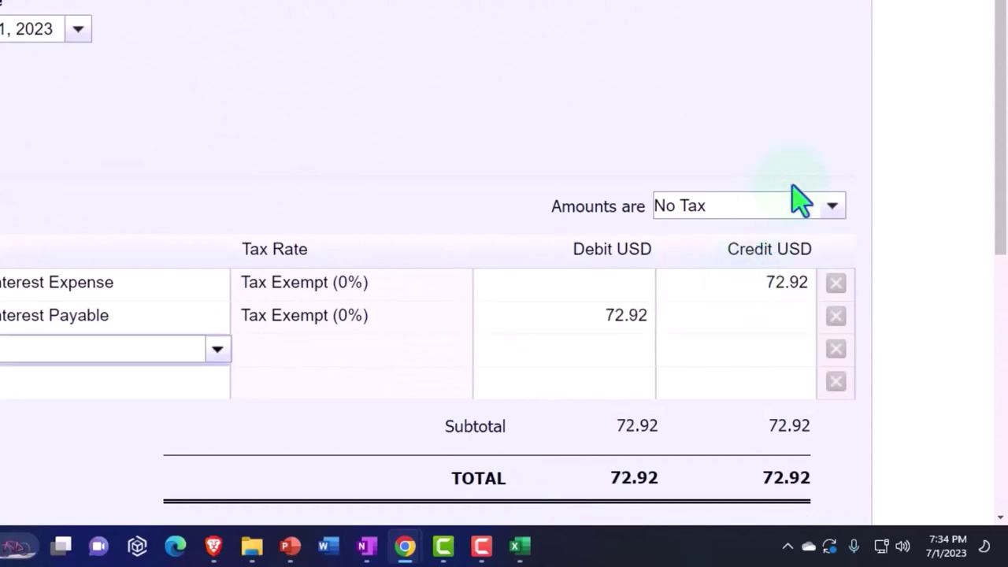
scroll(870, 126, "down", 3)
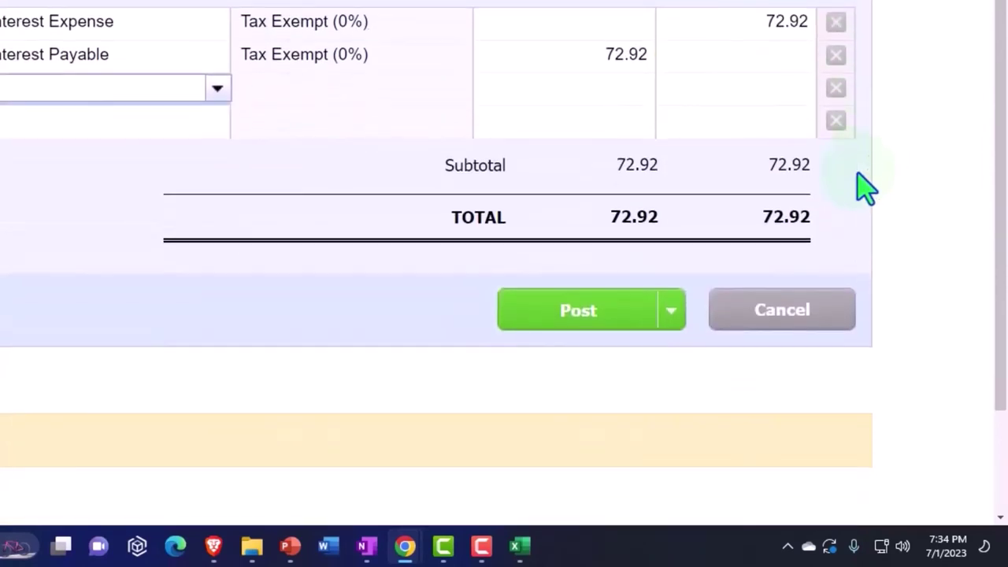
left_click(587, 314)
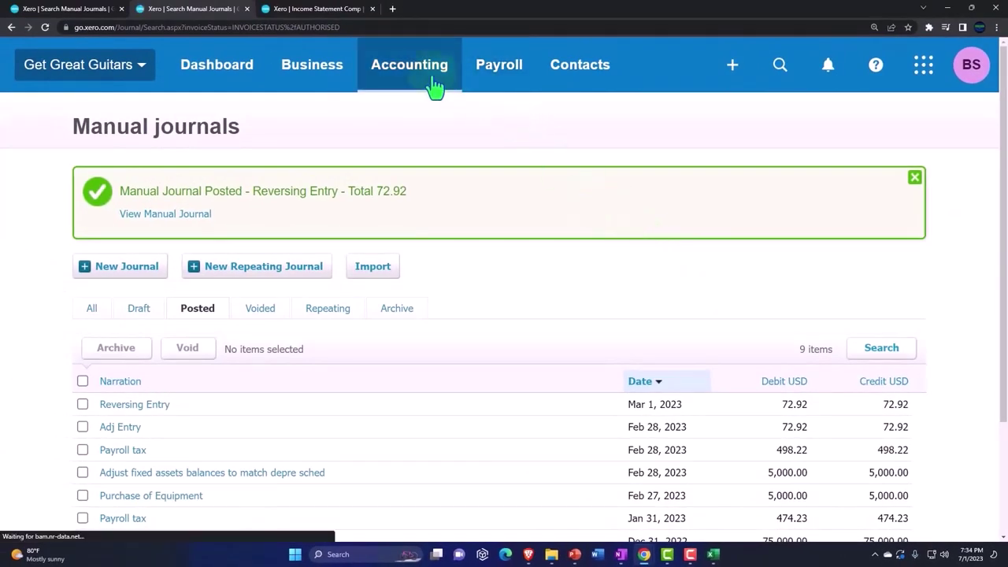
Step: Open Balance Sheet Comp and find Interest Payable: 72.92 at Feb 28, nil at Mar 31
left_click(434, 87)
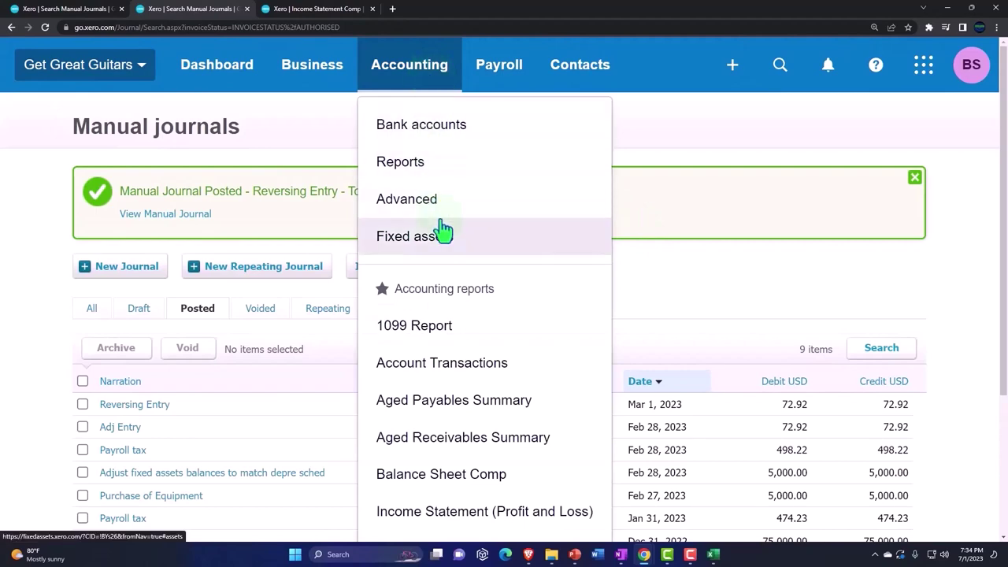
scroll(444, 232, "down", 1)
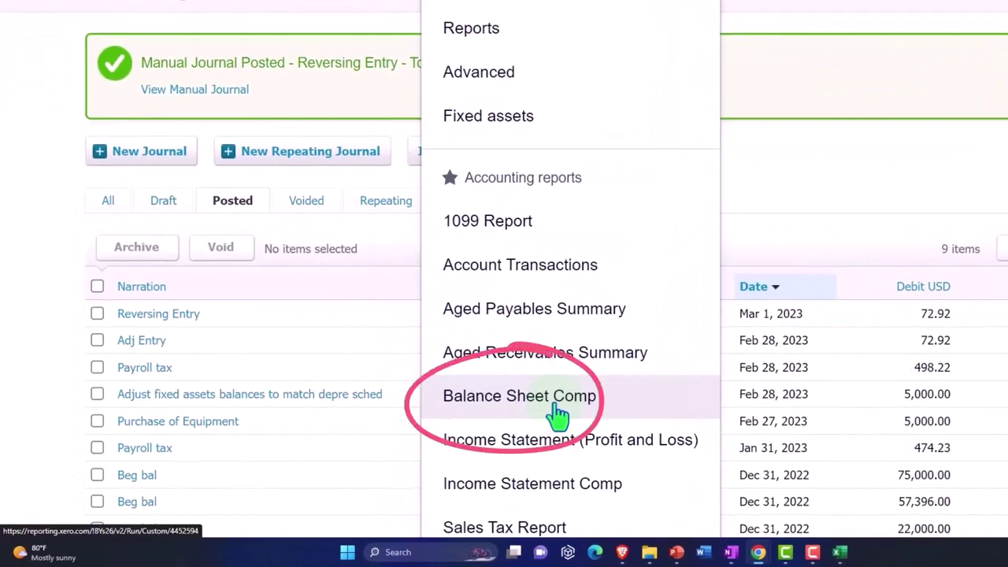
left_click(558, 410)
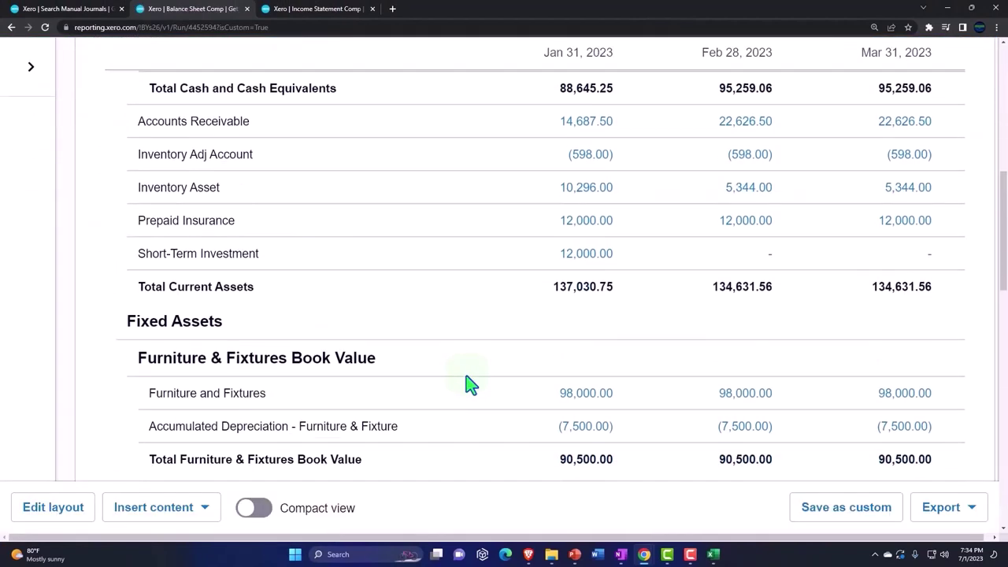
scroll(469, 385, "down", 2)
scroll(469, 385, "down", 3)
scroll(470, 385, "down", 1)
scroll(470, 385, "down", 2)
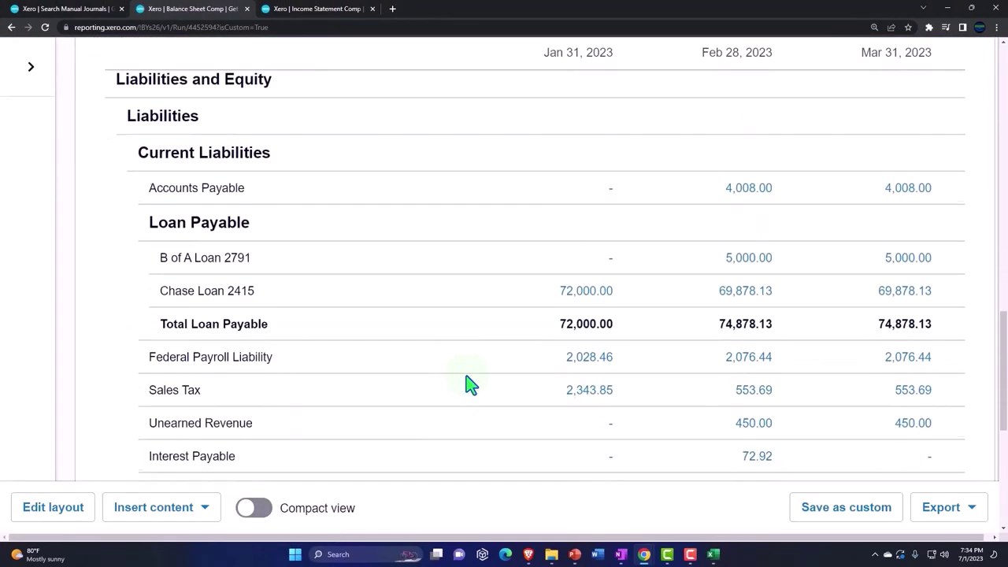
scroll(469, 385, "down", 1)
scroll(469, 385, "down", 1)
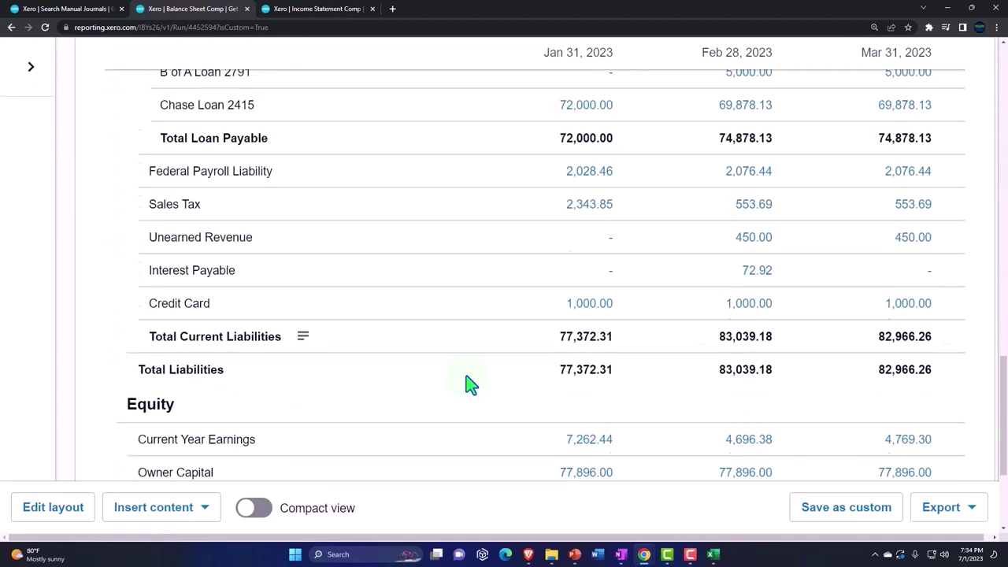
scroll(470, 385, "up", 1)
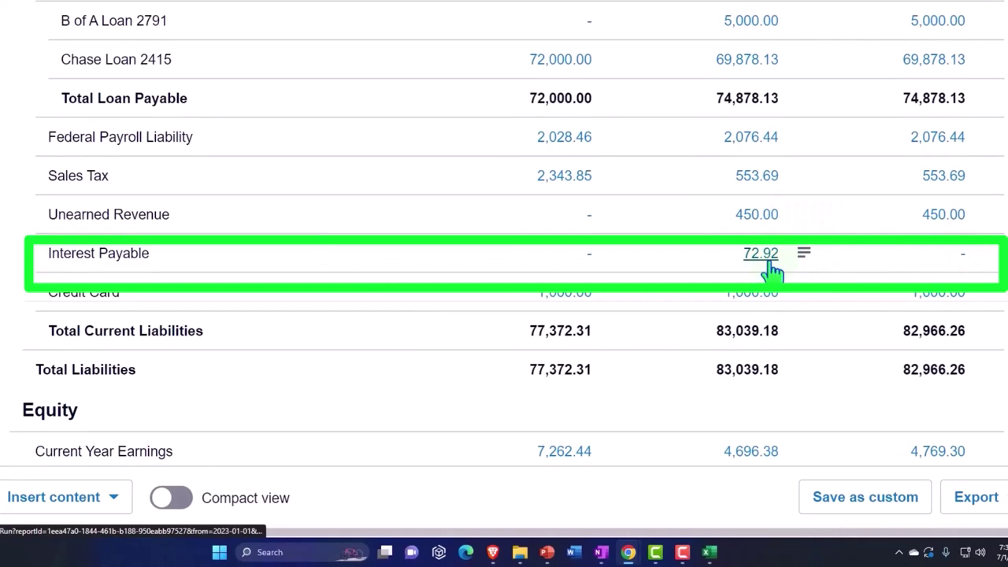
Step: Drill into Mar 31 Interest Payable and zoom out to see journals #146 and #149 offsetting 72.92
left_click(963, 267)
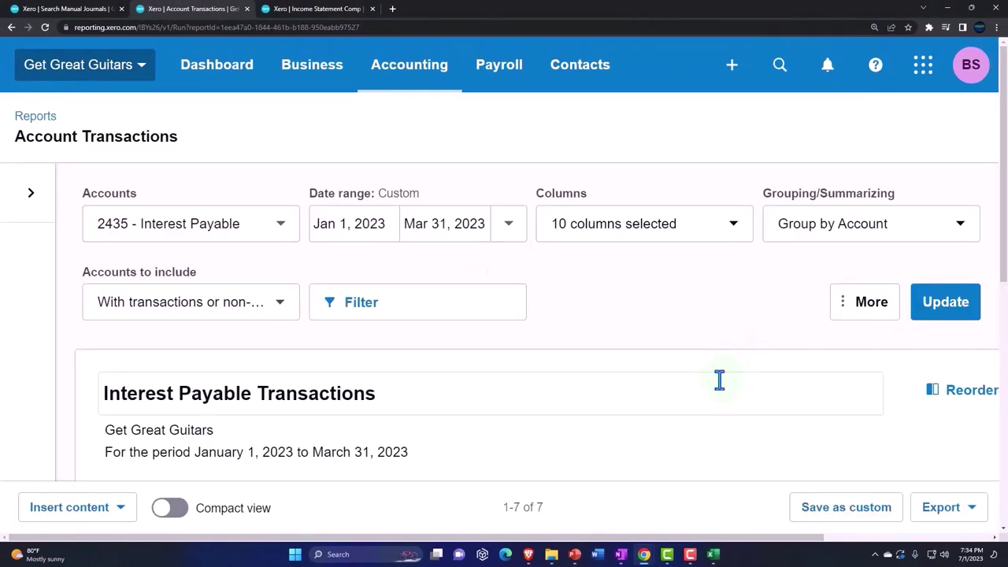
scroll(585, 333, "down", 4)
scroll(585, 334, "down", 1)
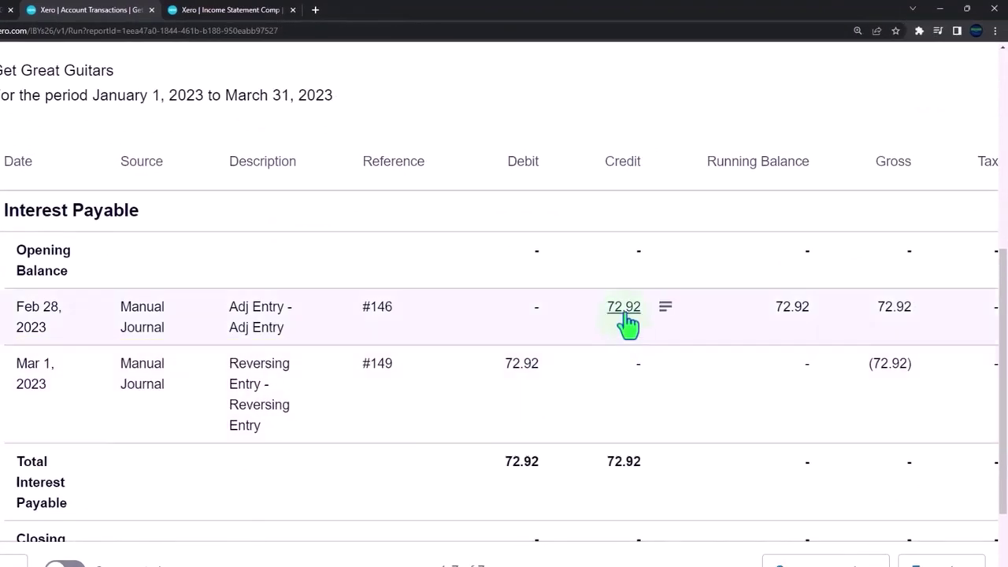
key("ctrl+minus")
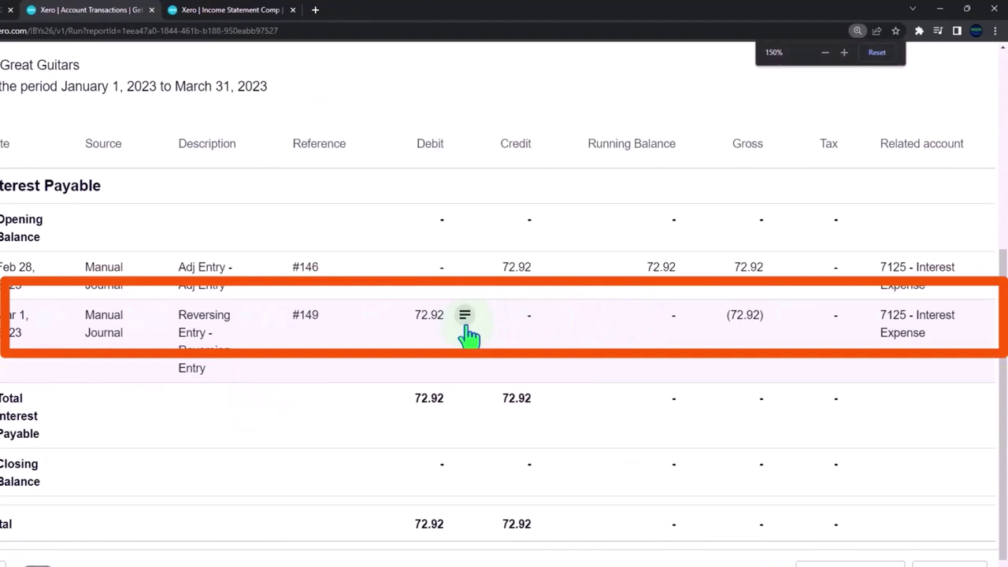